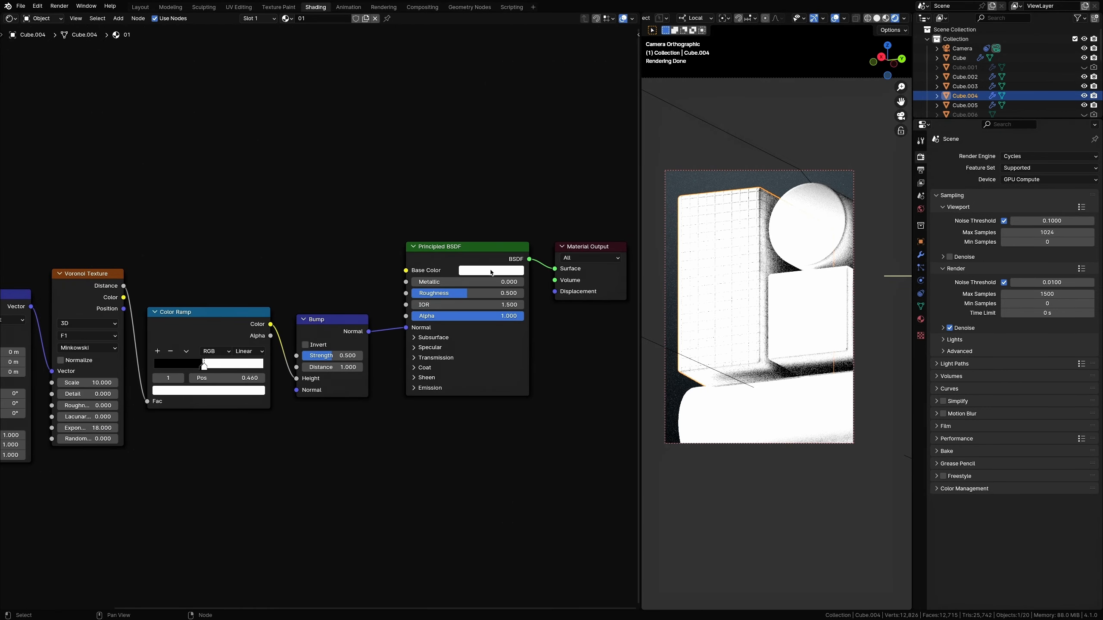
Set the Principled BSDF base color of material 01 to hex 848C8E.
left_click(491, 273)
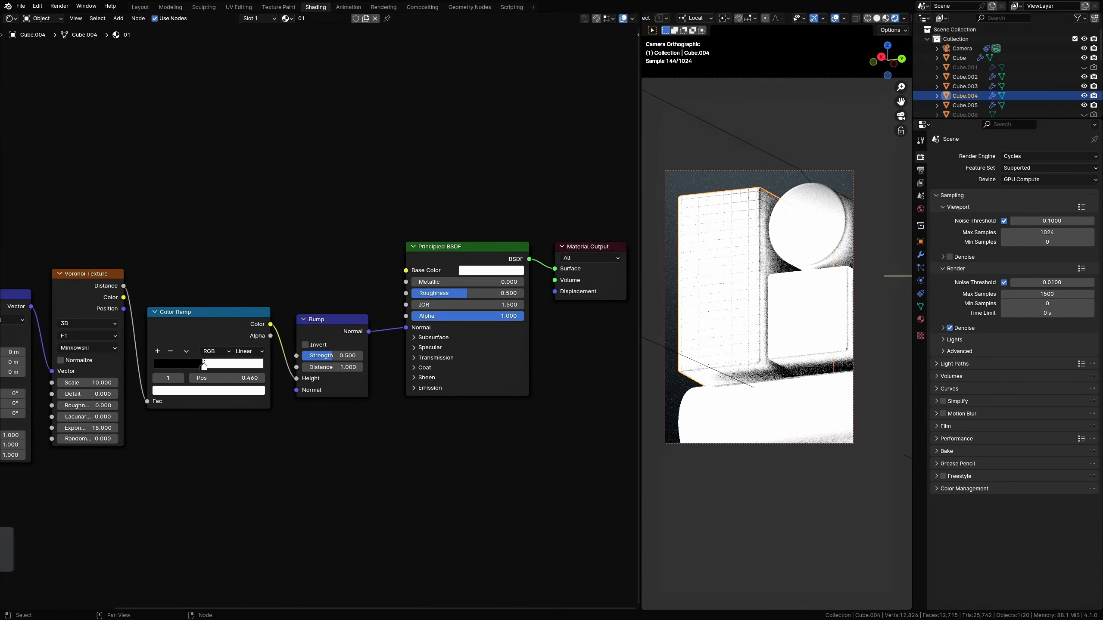
left_click(521, 271)
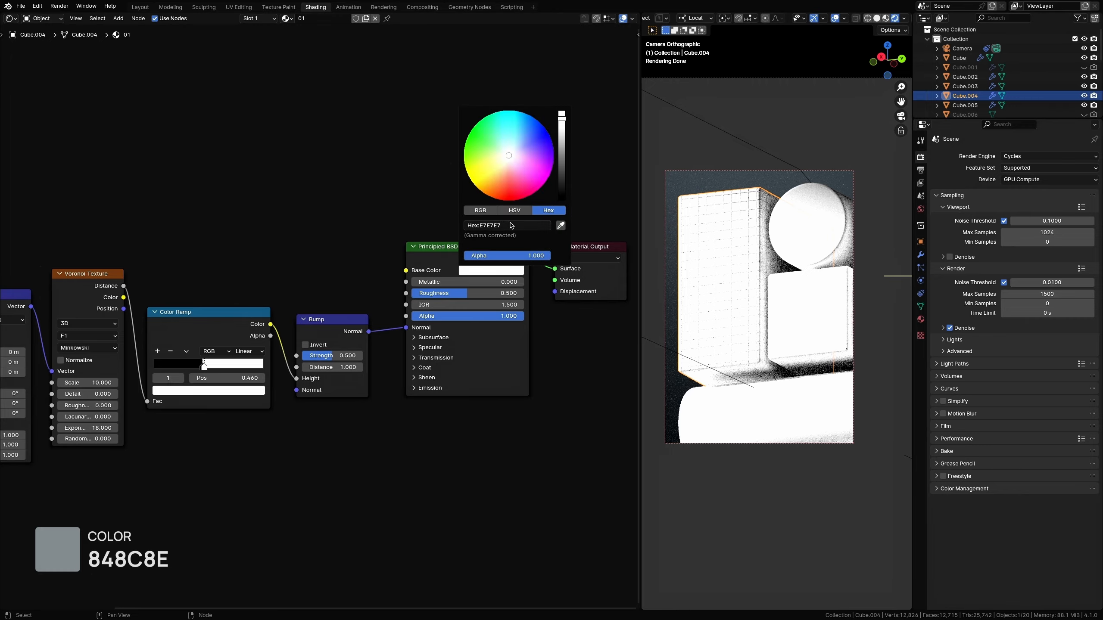
key("Return")
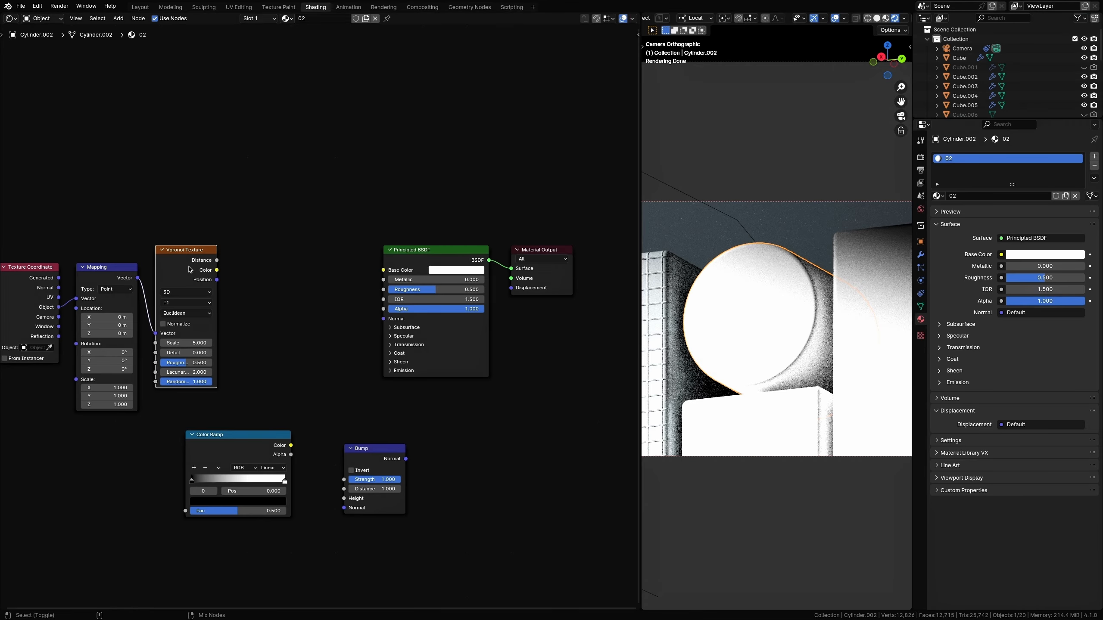
Preview material 02's Voronoi Texture, feed its Distance into the Color Ramp's Fac, and preview the ramp's output.
left_click(189, 269, "ctrl+shift")
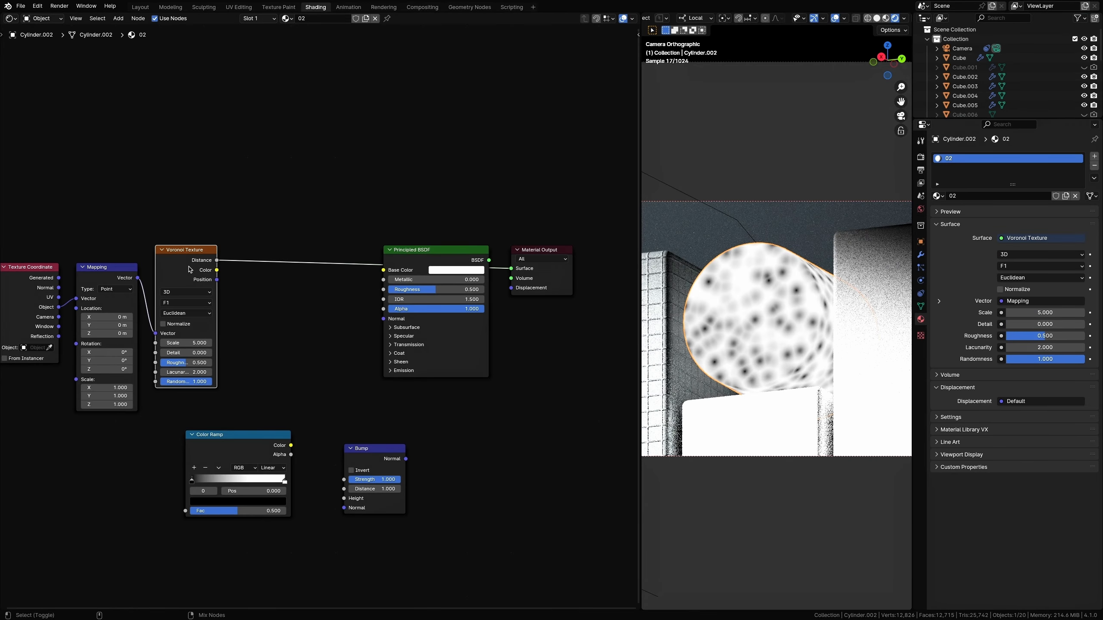
left_click_drag(249, 441, 289, 281)
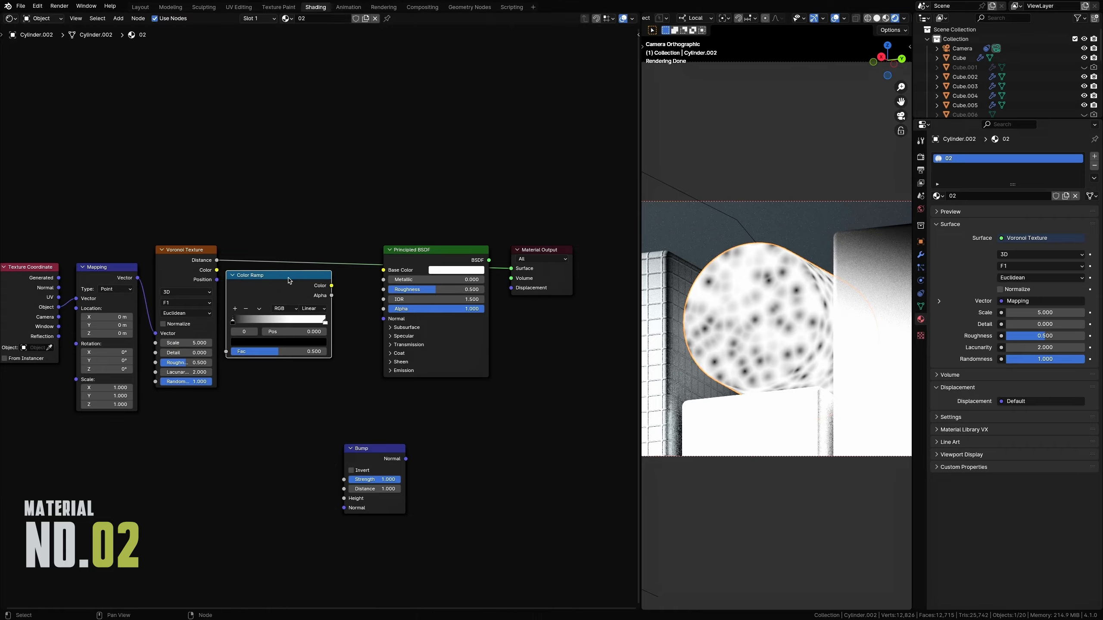
left_click_drag(217, 260, 226, 352)
left_click_drag(268, 291, 284, 290)
left_click_drag(186, 250, 182, 263)
left_click(290, 285, "ctrl+shift")
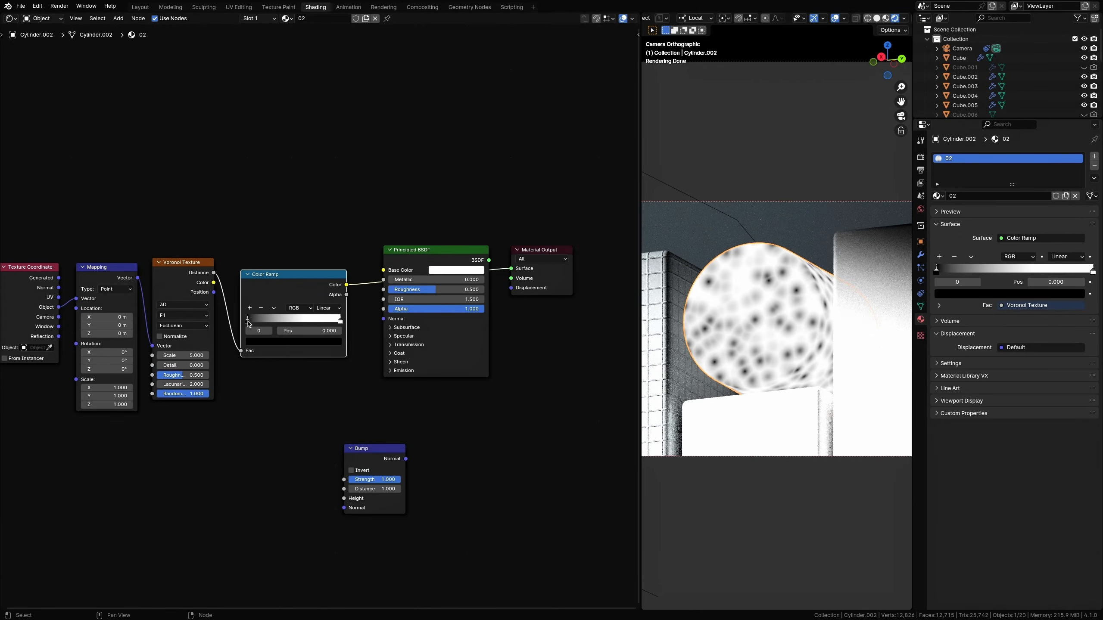
Set the Voronoi scale to 10.5, detail to 2.4 and lacunarity to 0, and move the Color Ramp's white stop to 0.544.
left_click_drag(248, 320, 309, 321)
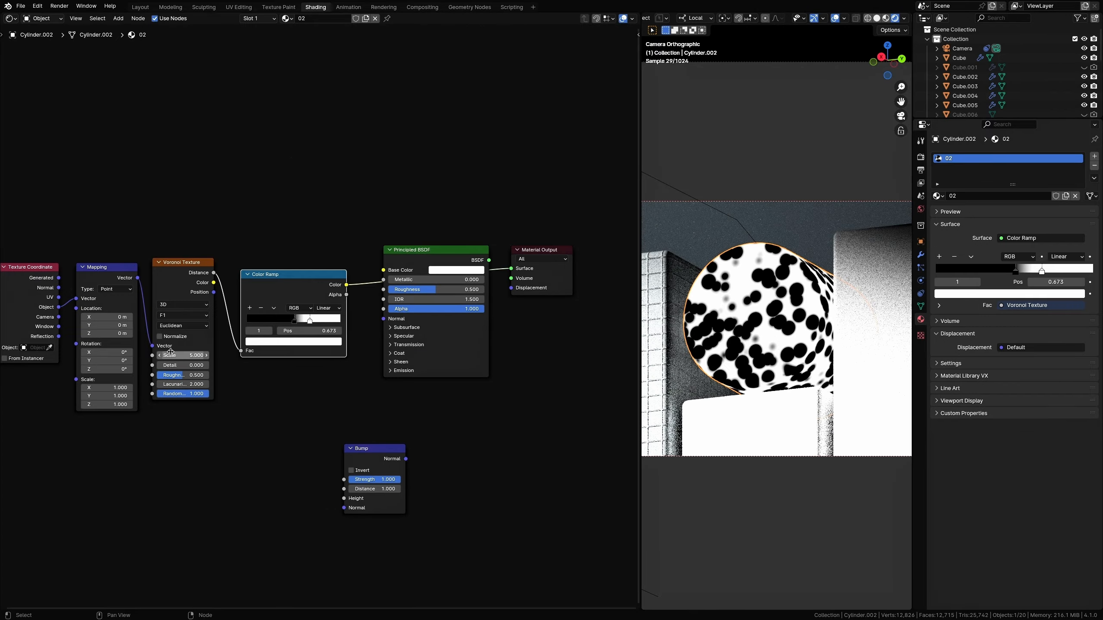
left_click_drag(173, 357, 171, 418)
left_click_drag(182, 366, 204, 365)
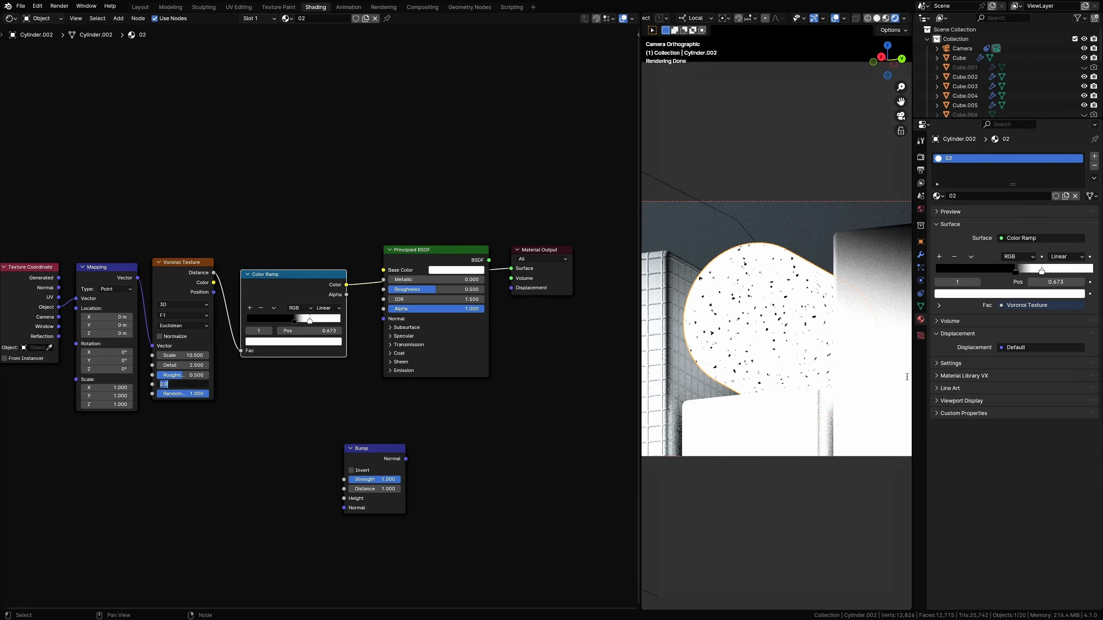
scroll(766, 300, "up", 2)
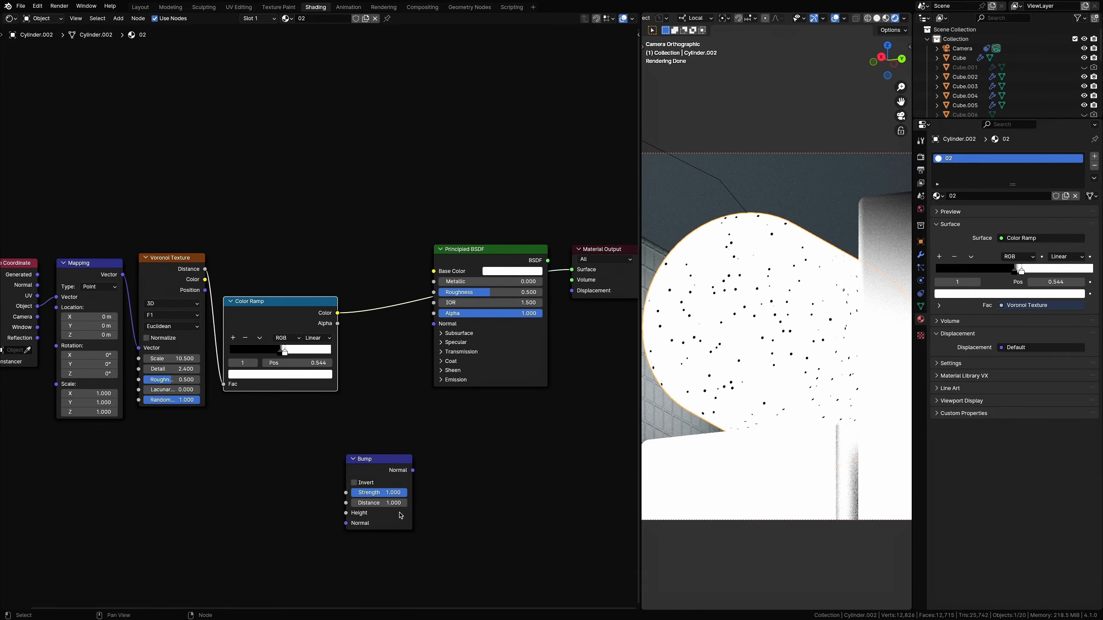
Connect the Bump node between the Color Ramp and the Principled BSDF's Normal input, and restore the BSDF to the material output.
left_click_drag(401, 516, 375, 357)
left_click_drag(415, 310, 434, 324)
left_click(288, 320, "ctrl+shift")
left_click(469, 374, "ctrl+shift")
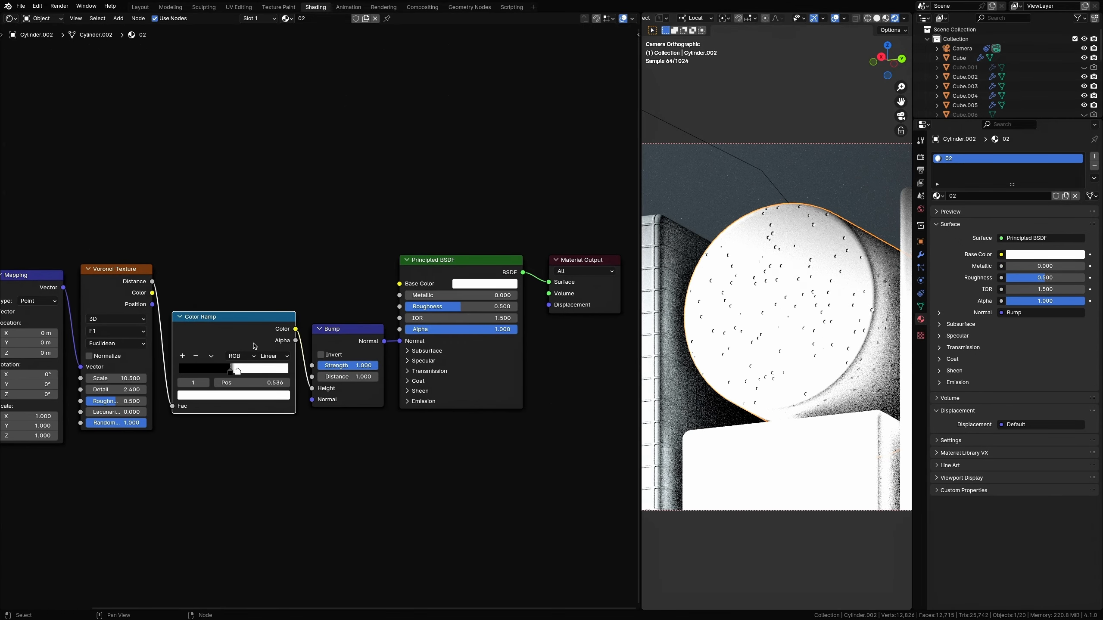
Duplicate the Color Ramp above the original, linking the Voronoi Distance to its Fac and its Color to the BSDF's Base Color.
key("shift+d")
left_click(277, 267)
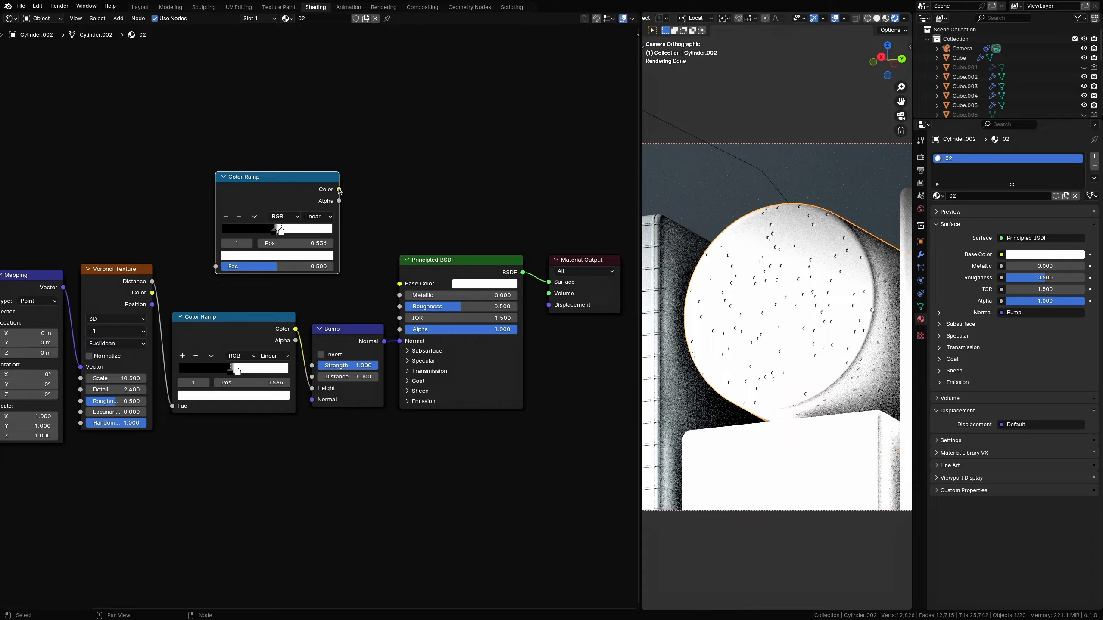
left_click_drag(339, 190, 400, 283)
left_click_drag(152, 281, 216, 266)
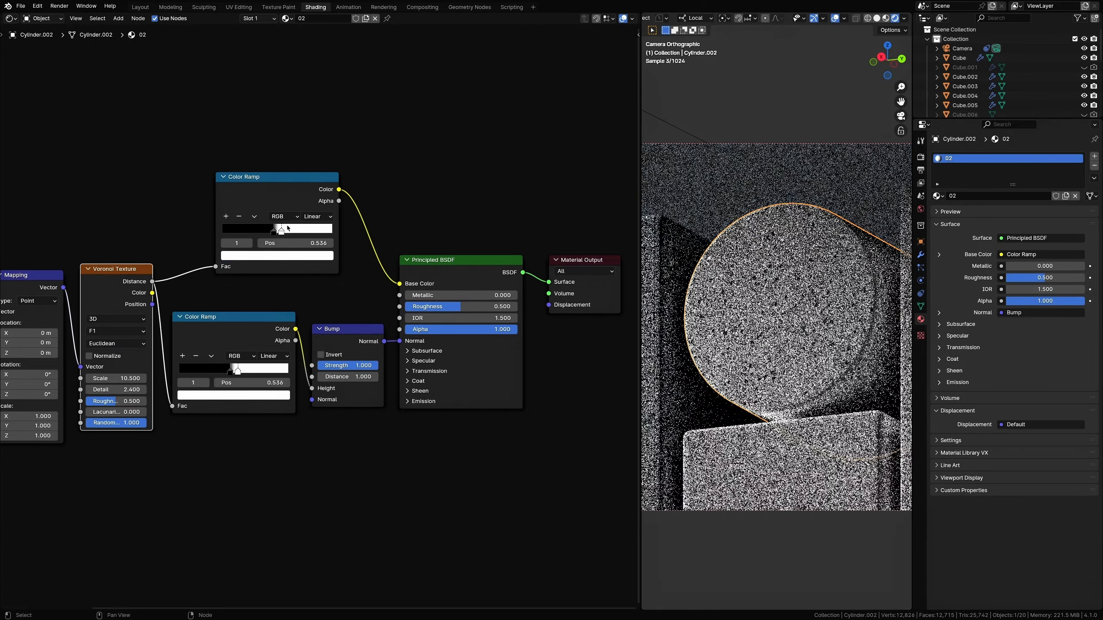
Set the duplicated Color Ramp's white stop to hex BFB7B6.
left_click(276, 256)
left_click(269, 210)
type("BFB7B6")
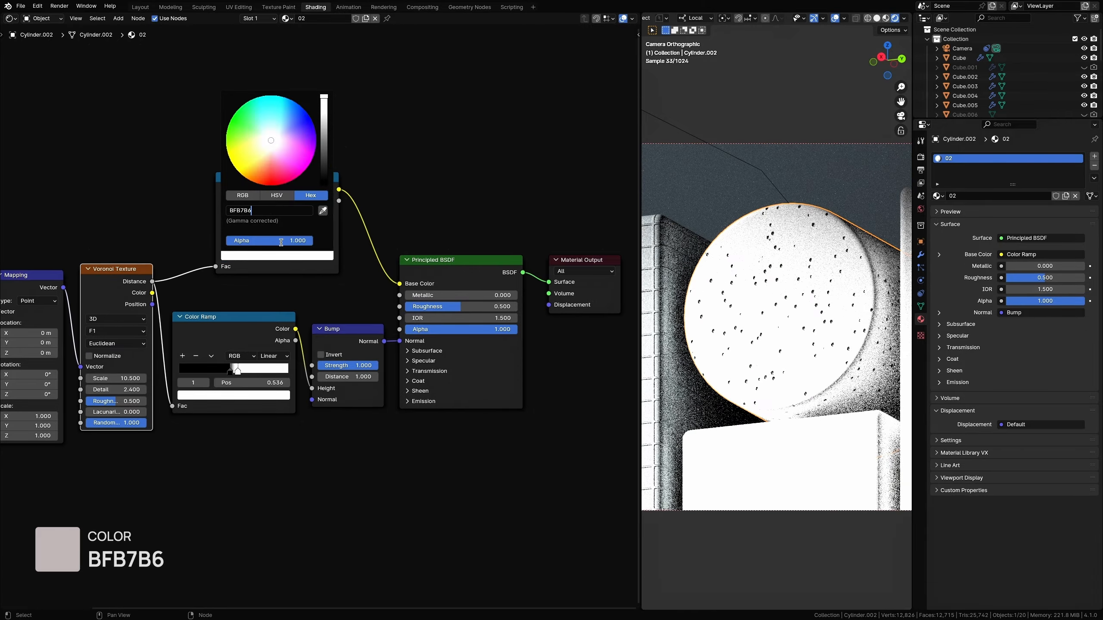
key("Return")
Select the duplicated Color Ramp's black stop and set its color to hex BFB7B6.
left_click(273, 231)
left_click(275, 255)
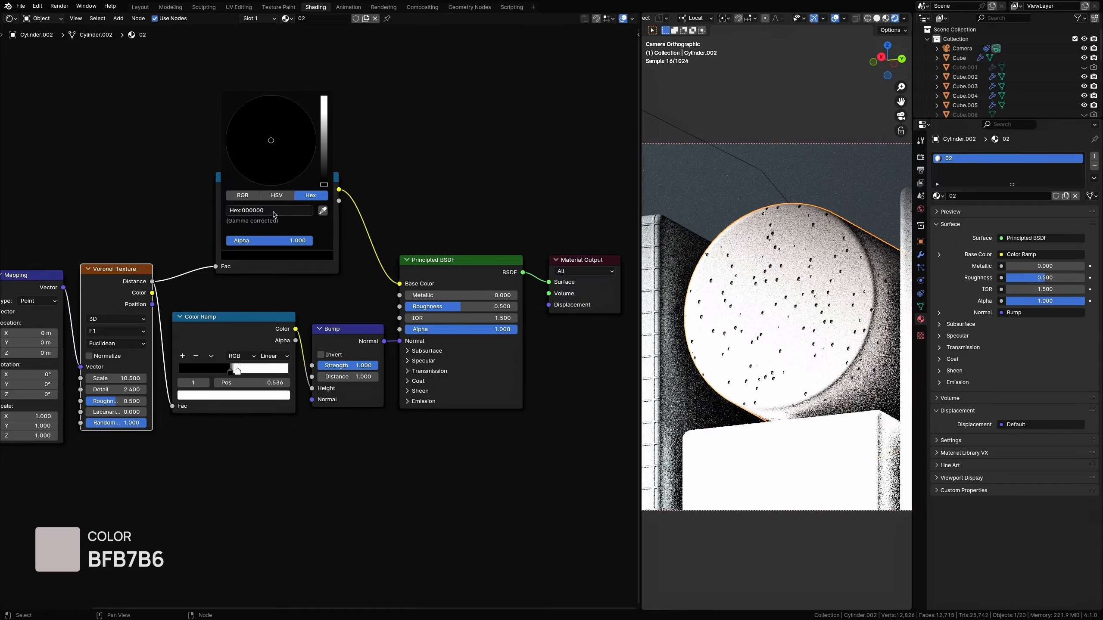
type("BFB7B6")
key("Return")
scroll(735, 337, "down", 5)
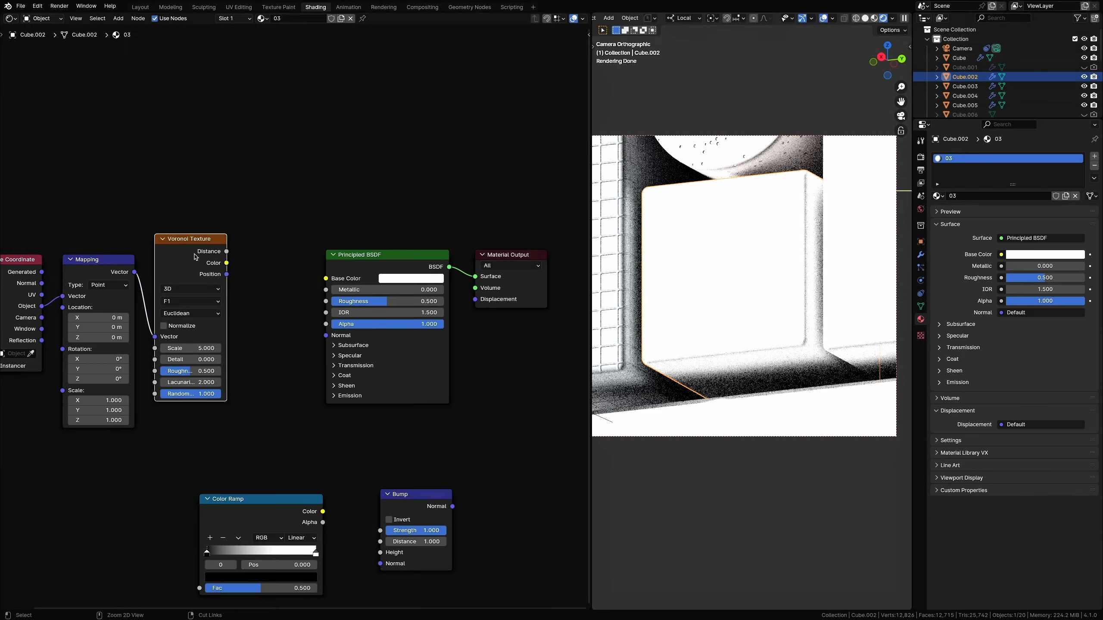
Switch material 03's Voronoi Texture to N-Sphere Radius and lower its randomness to about 0.119.
left_click(189, 305)
left_click(202, 371)
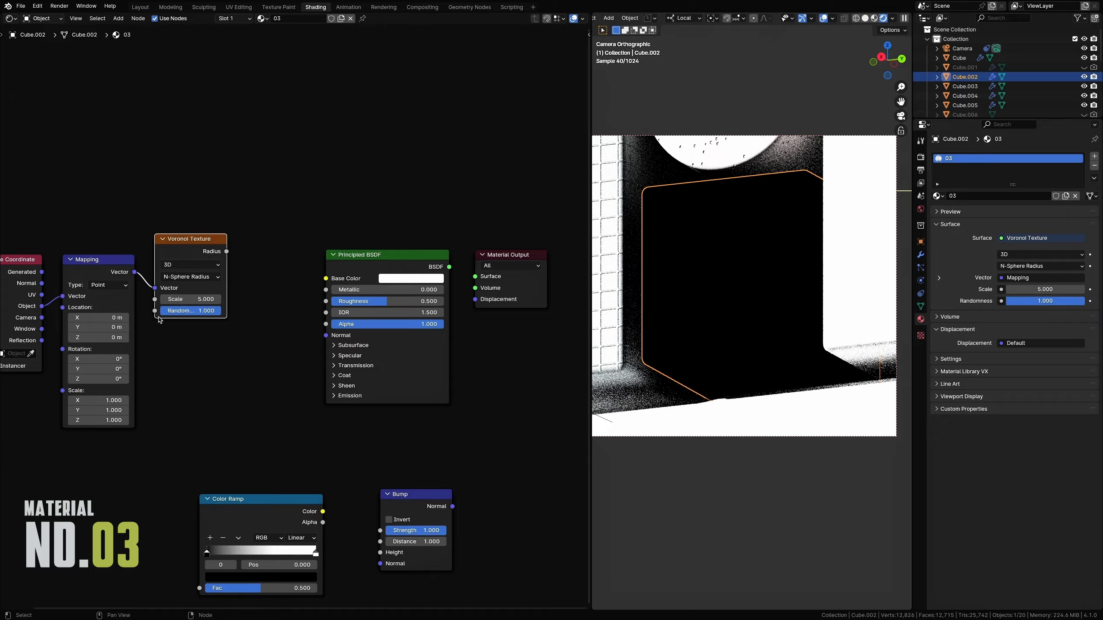
left_click_drag(220, 310, 191, 311)
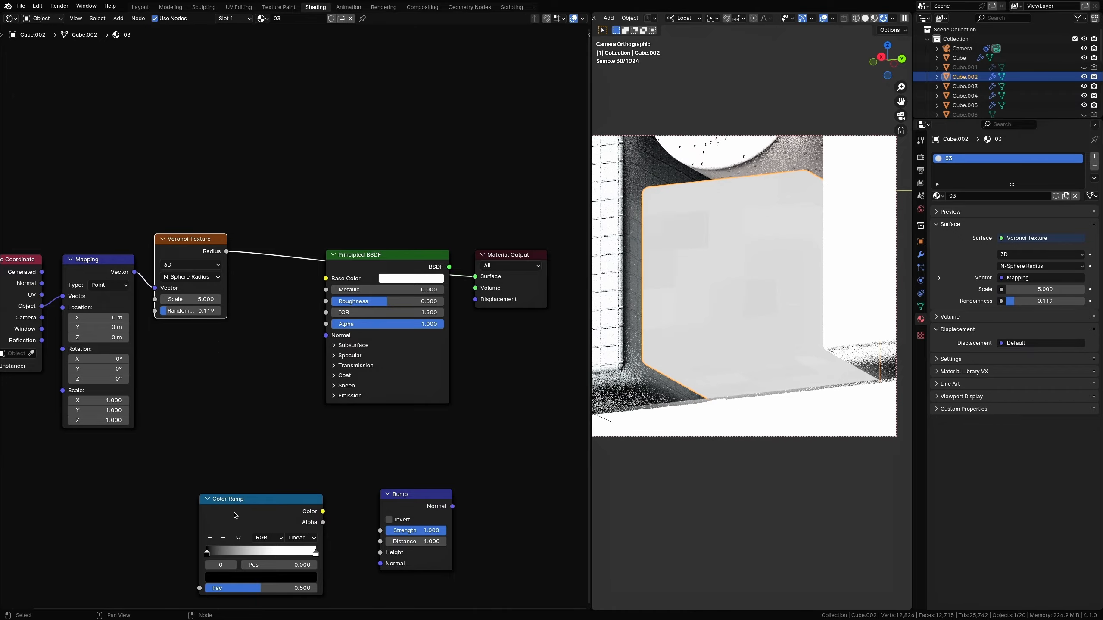
Insert the Color Ramp after the Voronoi Texture with its black stop at 0.423, and set the Voronoi scale to 8 and randomness to 0.015.
left_click_drag(250, 516, 288, 232)
left_click_drag(444, 269, 451, 339)
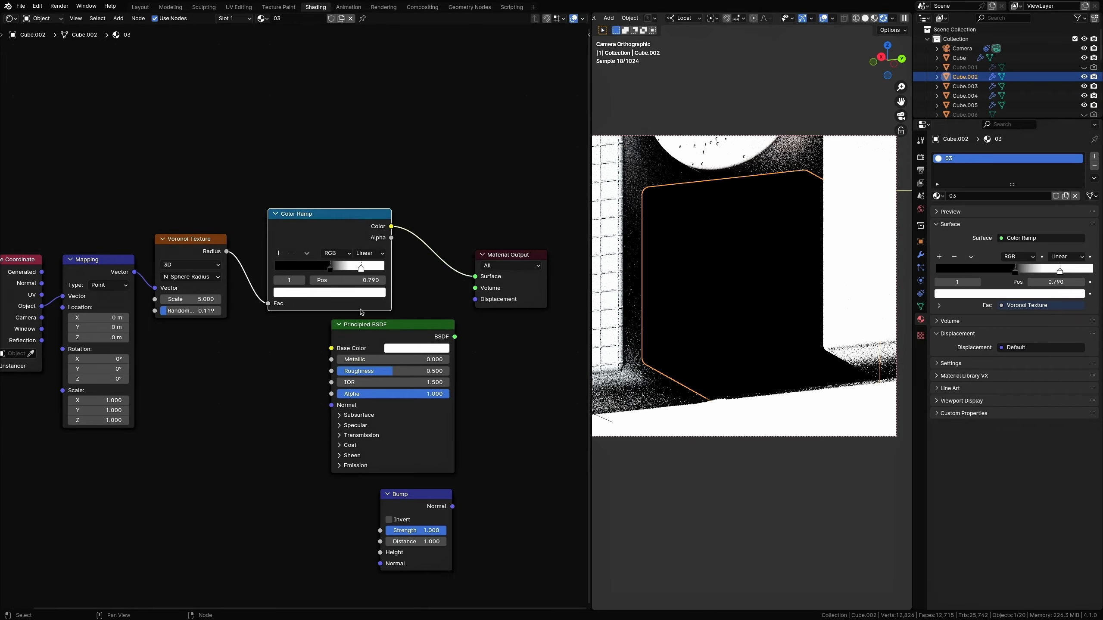
left_click_drag(325, 271, 302, 279)
Move the Material Output aside and place the Principled BSDF before it, reconnected to the Surface input.
left_click_drag(501, 255, 554, 207)
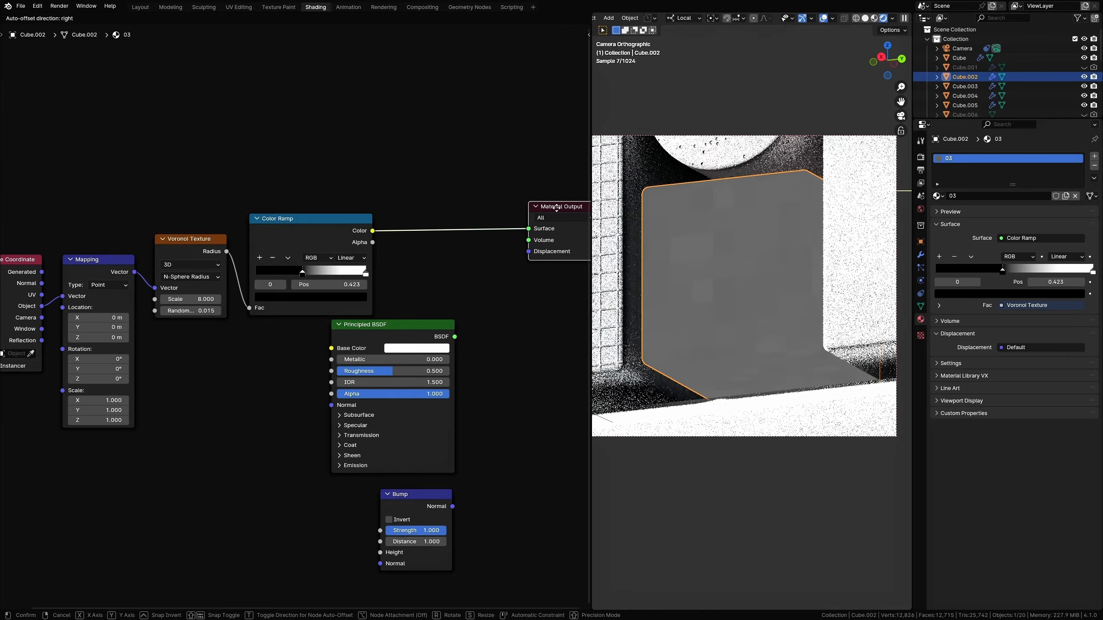
middle_click_drag(412, 328, 385, 327)
left_click_drag(385, 327, 467, 200)
left_click_drag(386, 219, 379, 276)
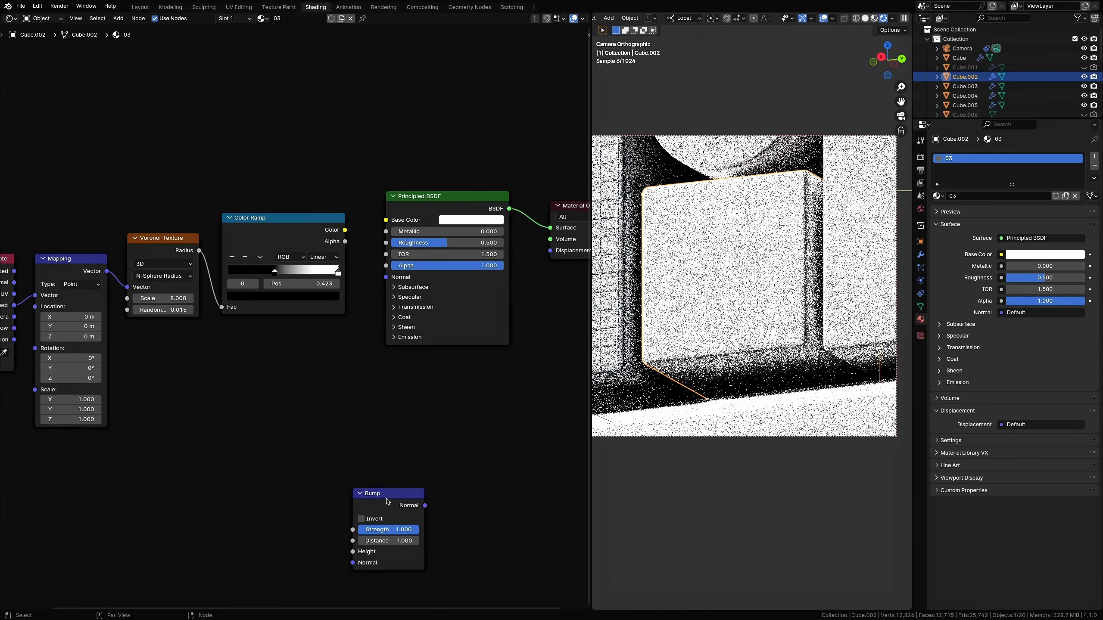
Place the Bump node between the Color Ramp and Principled BSDF, linking ramp Color to Height and bump Normal to the BSDF's Normal.
left_click_drag(386, 499, 360, 365)
scroll(513, 137, "down", 4)
left_click_drag(411, 226, 432, 223)
left_click_drag(536, 337, 473, 223)
left_click_drag(432, 233, 480, 248)
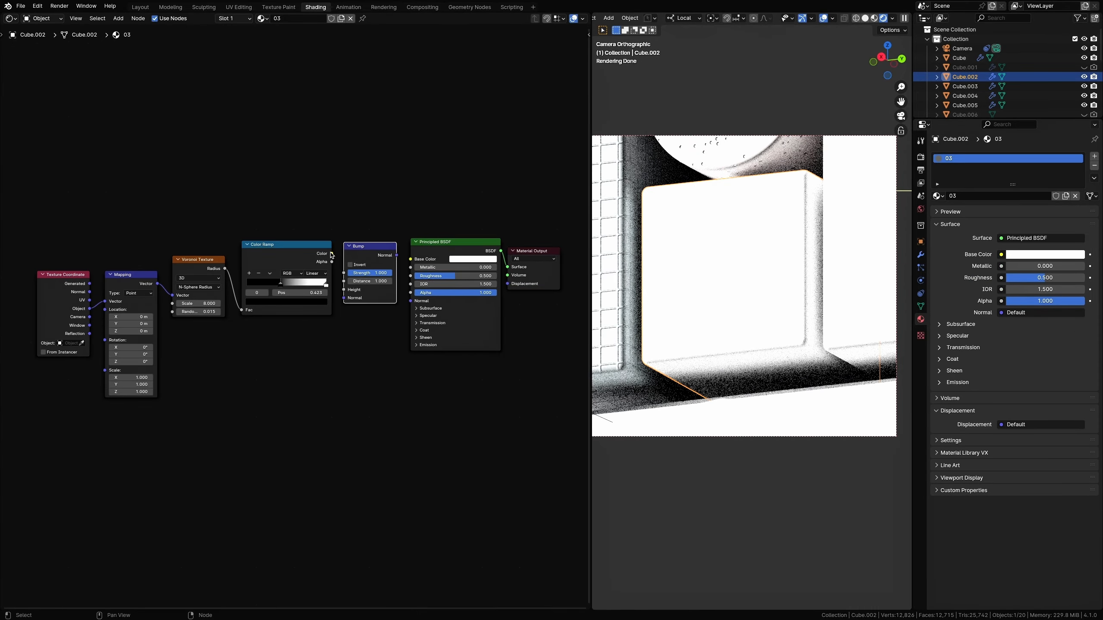
left_click_drag(332, 253, 347, 290)
left_click_drag(397, 256, 410, 301)
scroll(715, 227, "up", 3)
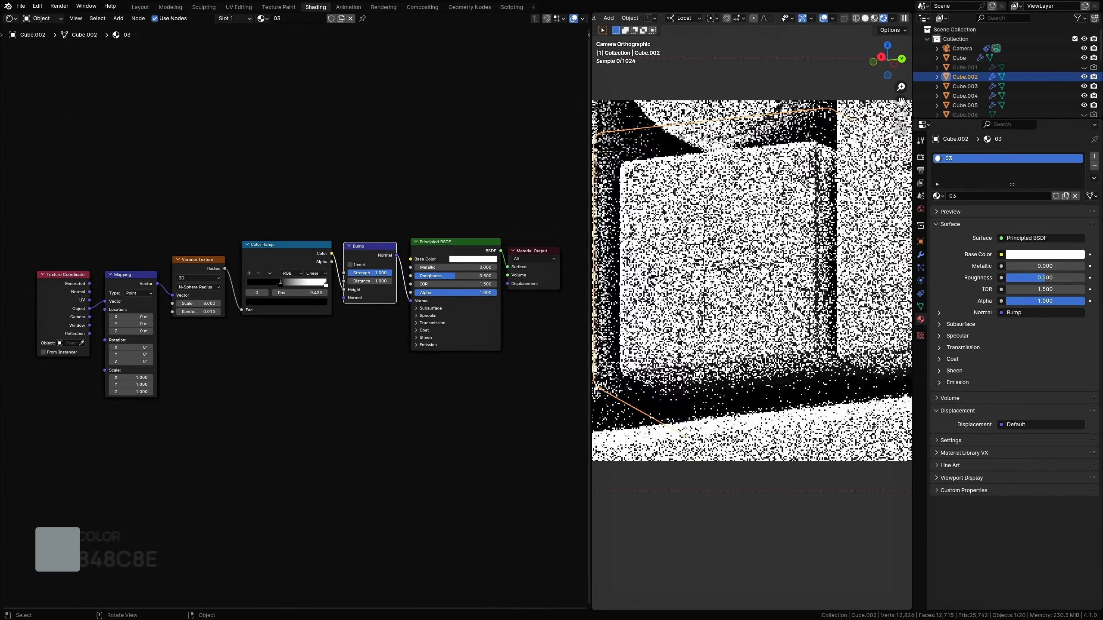
Set material 03's base color to hex 848C8E and clear the viewport's render region.
left_click(473, 259)
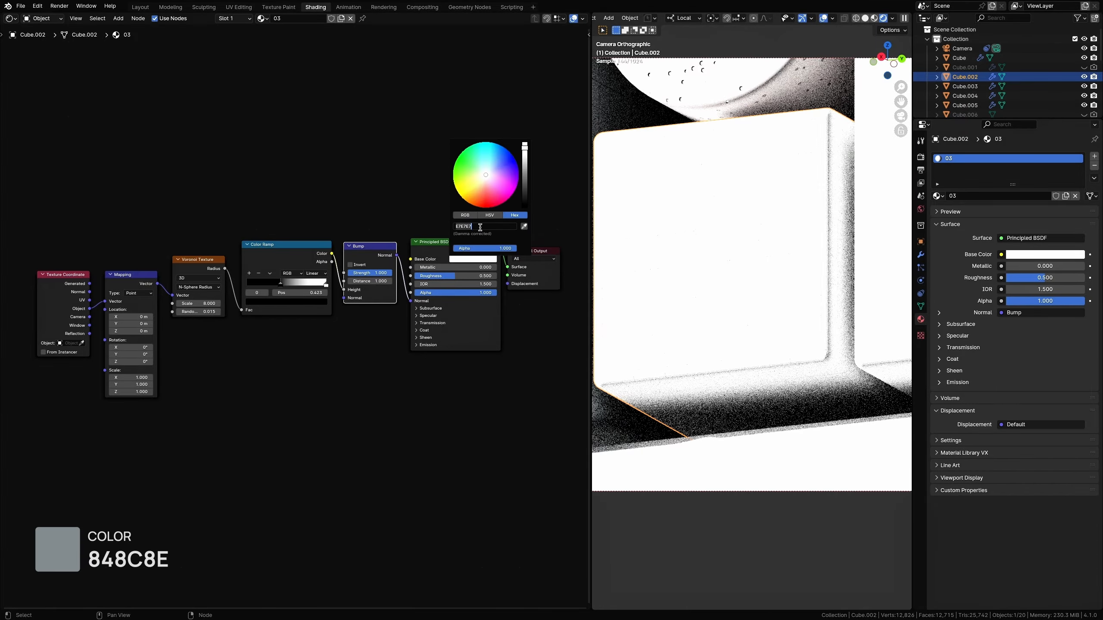
key("Return")
scroll(789, 346, "down", 5)
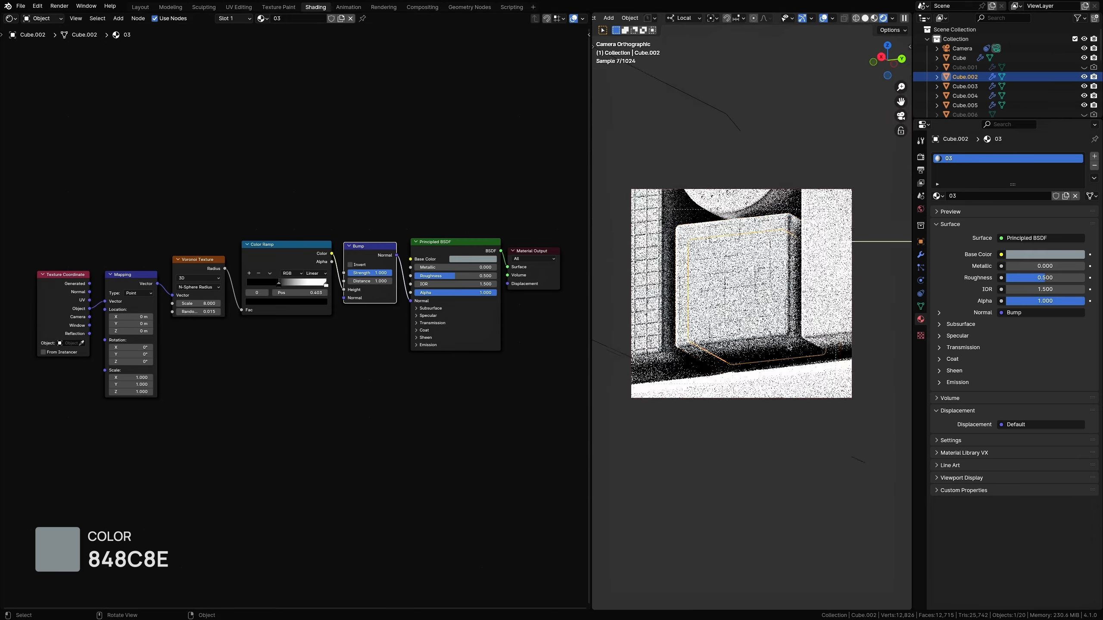
key("ctrl+alt+b")
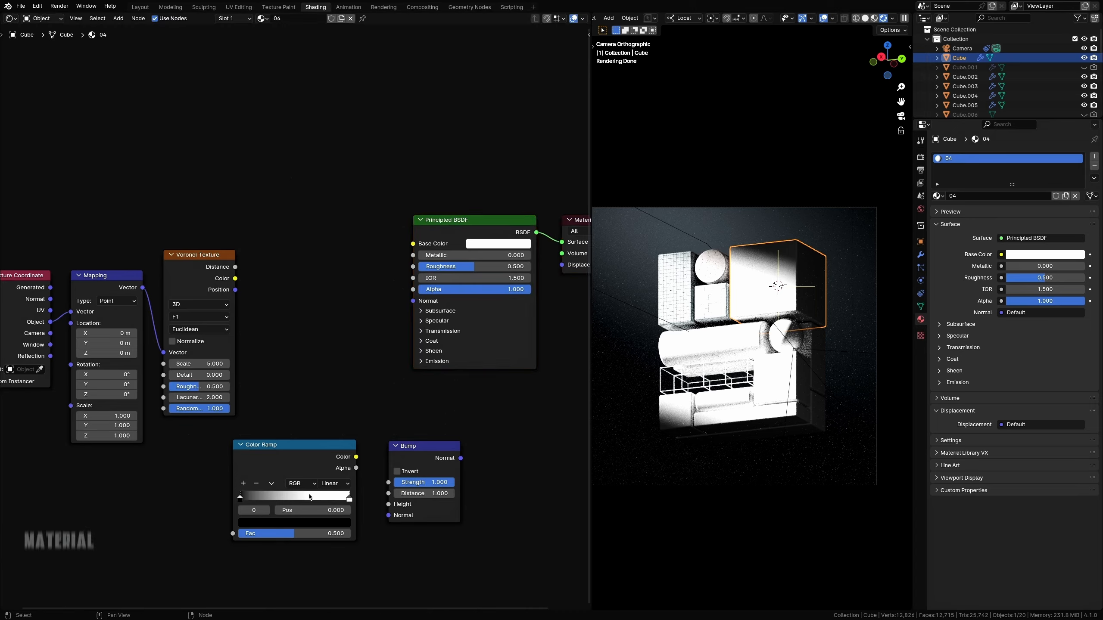
Move material 04's Color Ramp beside the Voronoi Texture, preview the texture, and set its feature output to Distance to Edge.
left_click_drag(298, 468, 312, 337)
left_click(313, 338)
left_click(200, 261, "ctrl+shift")
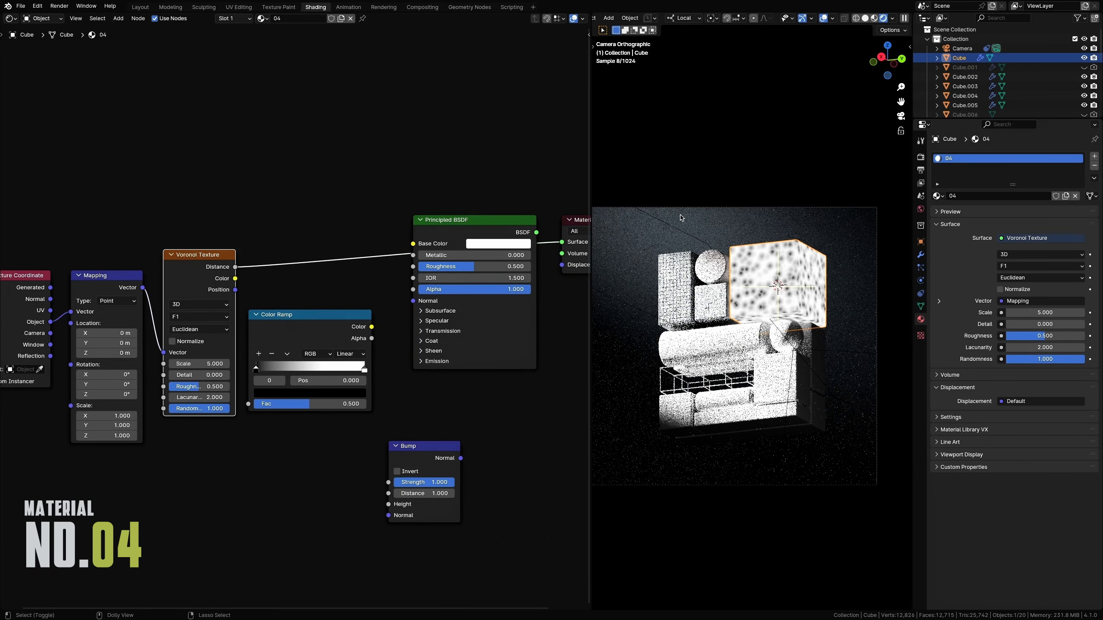
left_click(214, 318)
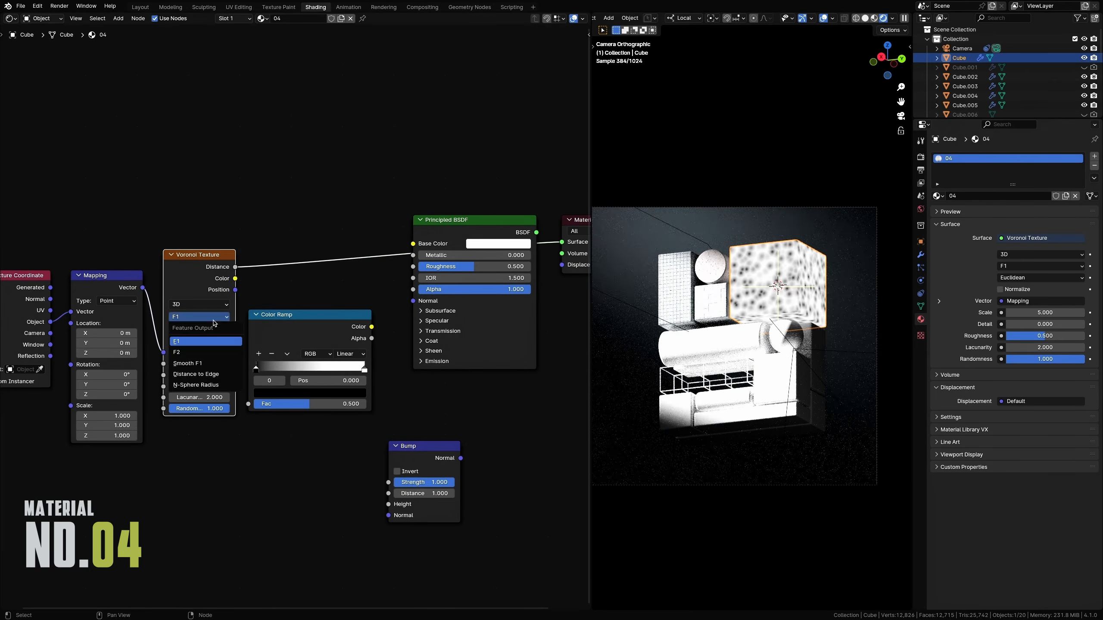
left_click(211, 374)
Set the Voronoi Texture's scale to 1.1, detail to 11.7 and lacunarity to 1.2.
scroll(195, 363, "up", 3)
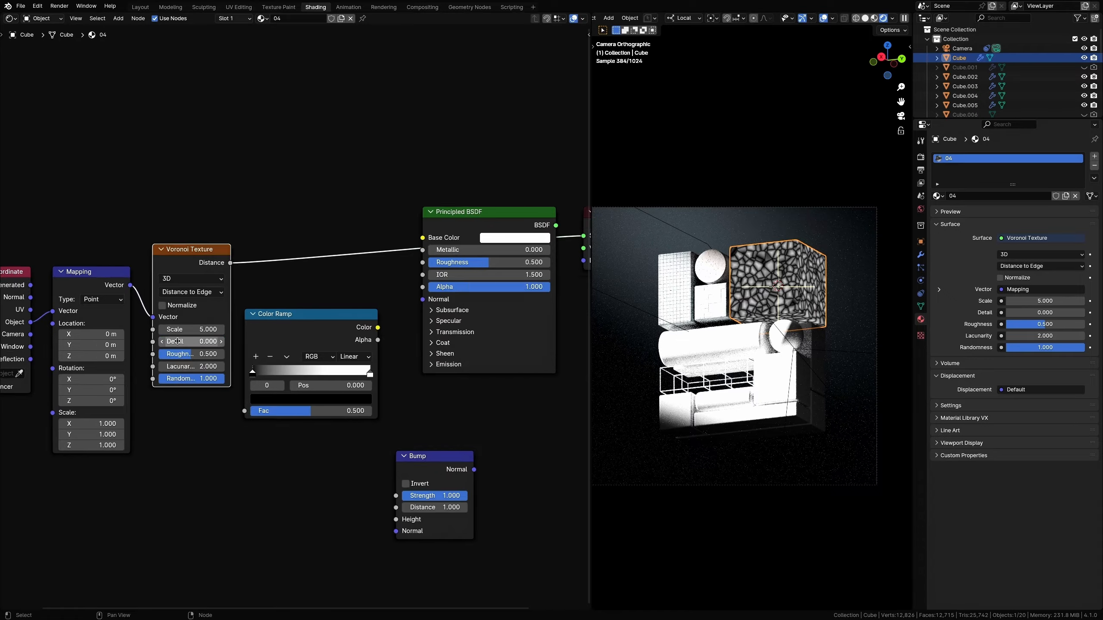
left_click_drag(166, 337, 135, 337)
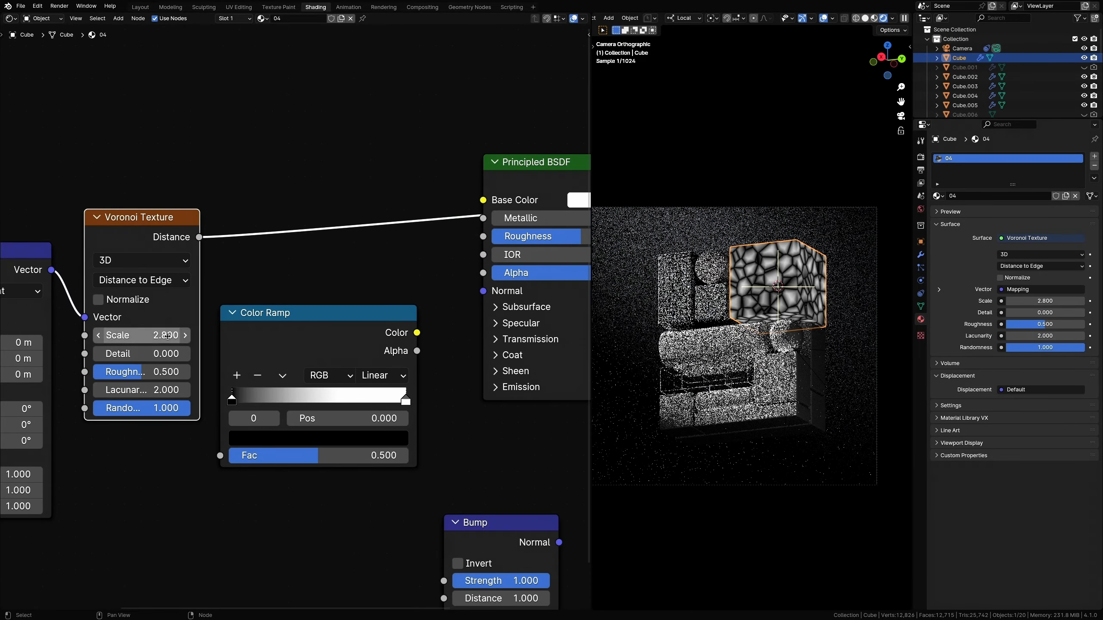
left_click_drag(165, 336, 234, 354)
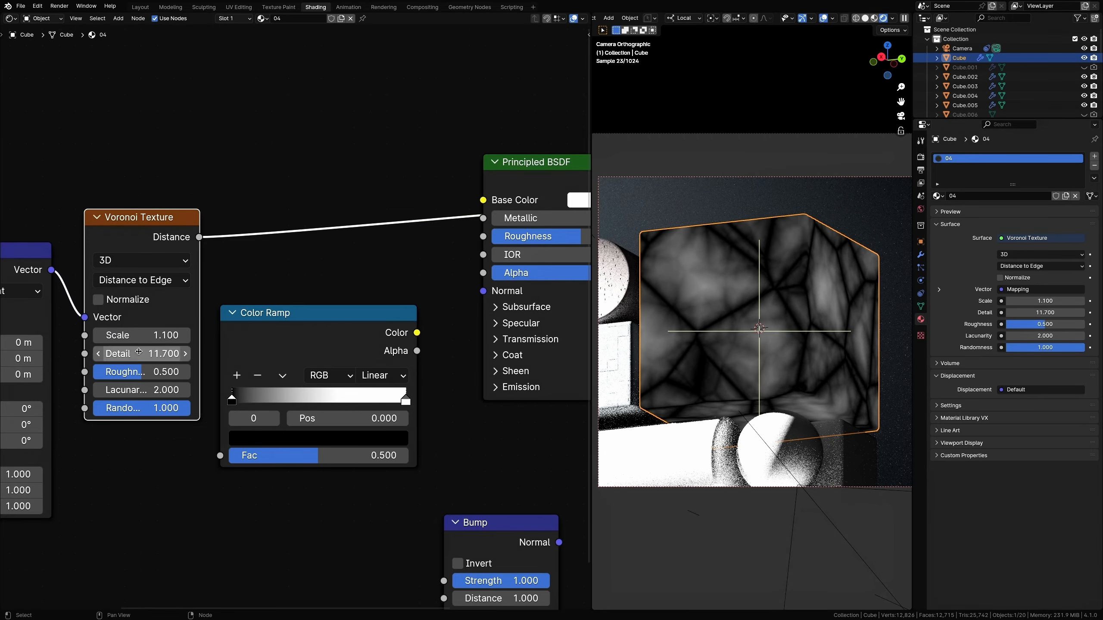
mouse_move(147, 390)
left_mouse_down()
mouse_move(128, 390)
mouse_move(156, 390)
left_mouse_up()
Insert the Color Ramp after the Voronoi Texture's Distance output and preview the ramp on the cube.
left_click_drag(291, 325, 330, 213)
left_click(345, 244, "ctrl+shift")
middle_click_drag(376, 383, 355, 402)
scroll(354, 402, "down", 2)
left_click(357, 251, "ctrl+shift")
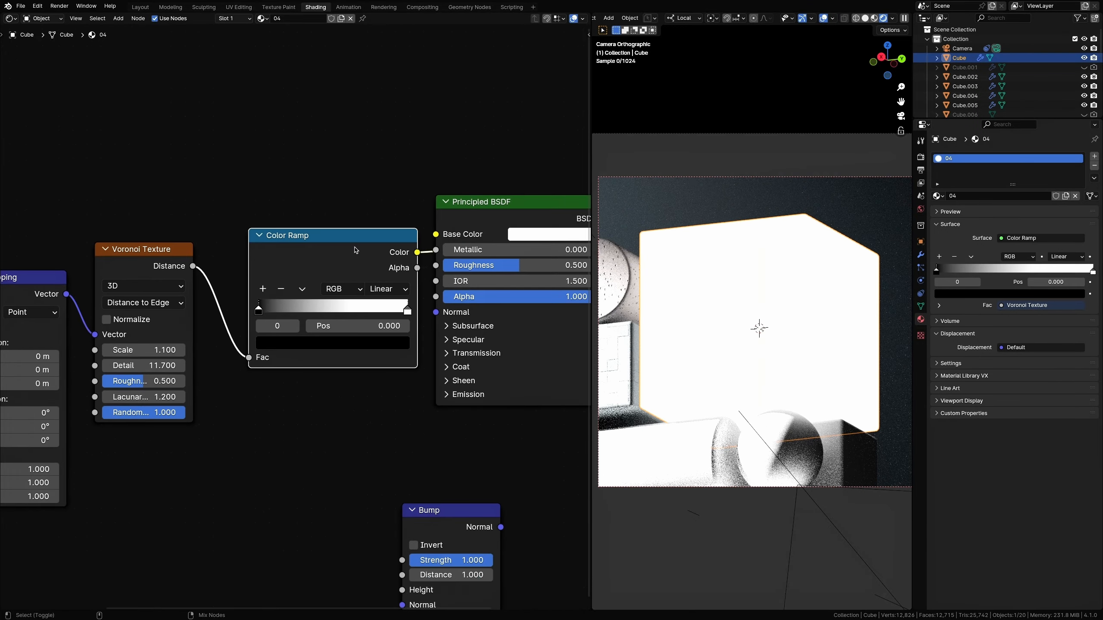
Move the Color Ramp's white stop to 0.004 to produce thin crack lines, and shift the ramp closer to the Voronoi Texture.
left_click_drag(407, 310, 256, 324)
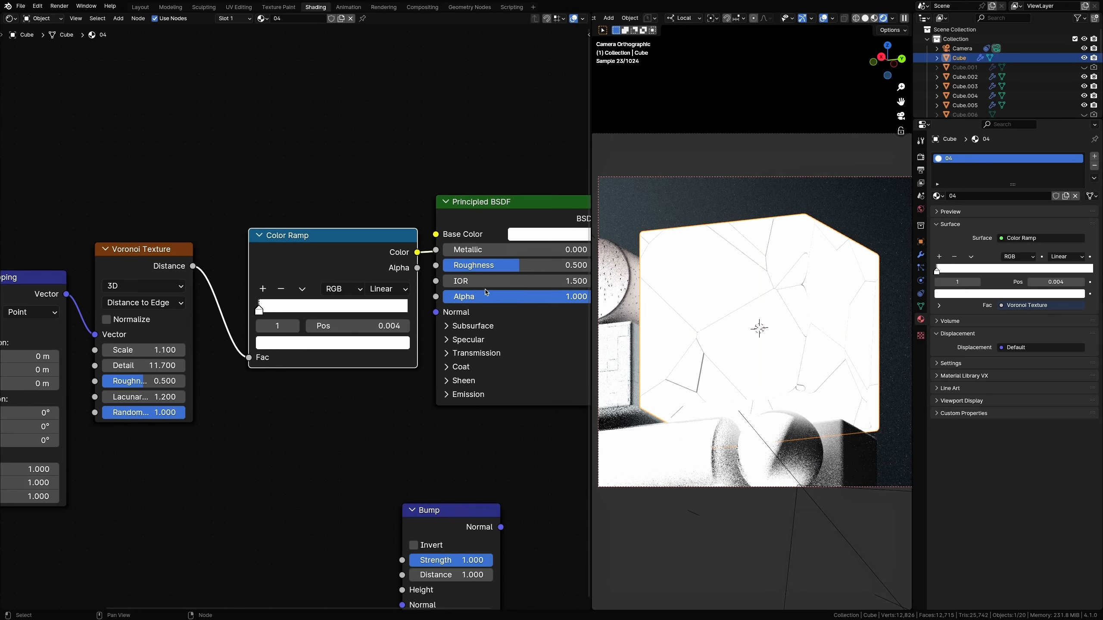
left_click_drag(337, 243, 302, 264)
scroll(361, 386, "down", 4)
middle_click_drag(382, 381, 200, 385)
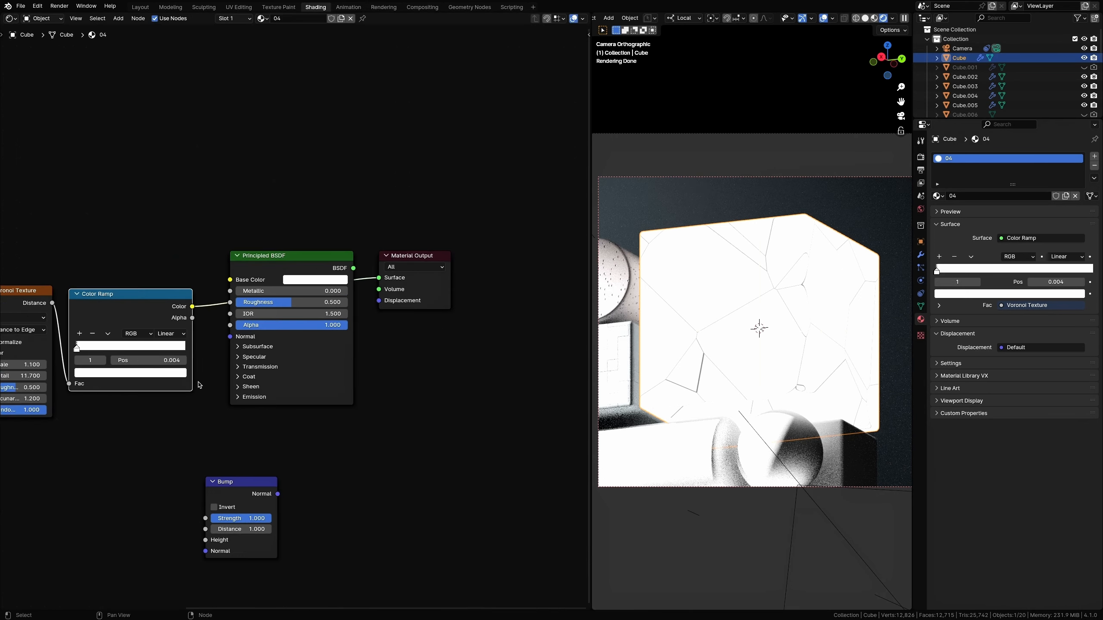
Reconnect the Principled BSDF to the Material Output and move both nodes away from the Color Ramp to make room.
left_click(307, 261)
left_click(307, 263, "ctrl+shift")
left_click_drag(335, 234, 399, 278)
left_click_drag(267, 265, 332, 256)
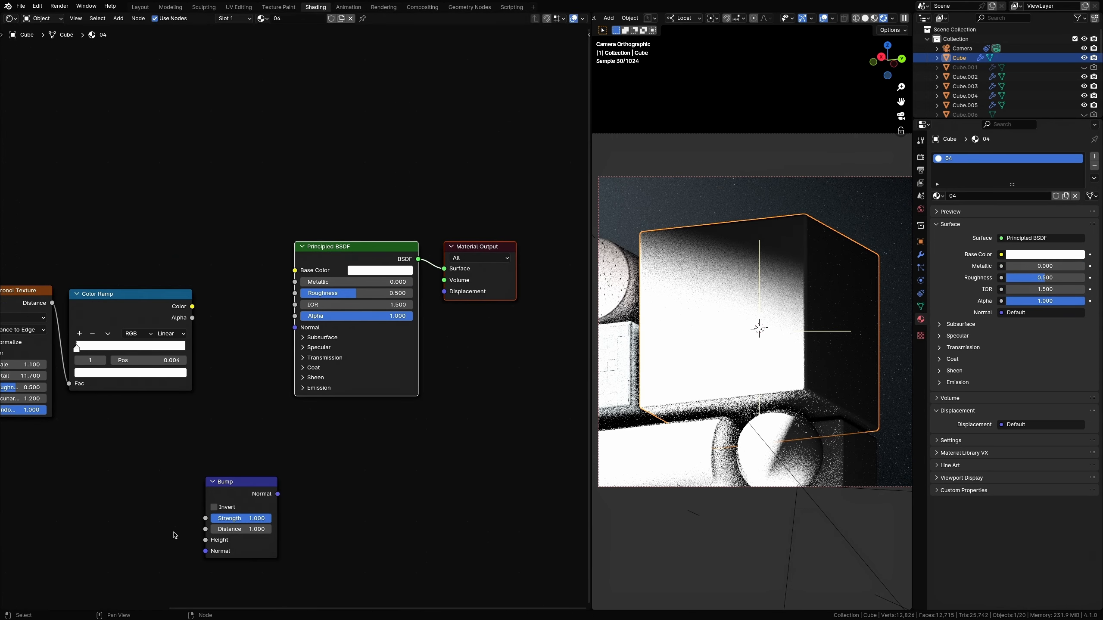
Connect the Bump node between the Color Ramp's color and the Principled BSDF's Normal, and enable Normalize on the Voronoi Texture.
left_click_drag(222, 495, 208, 363)
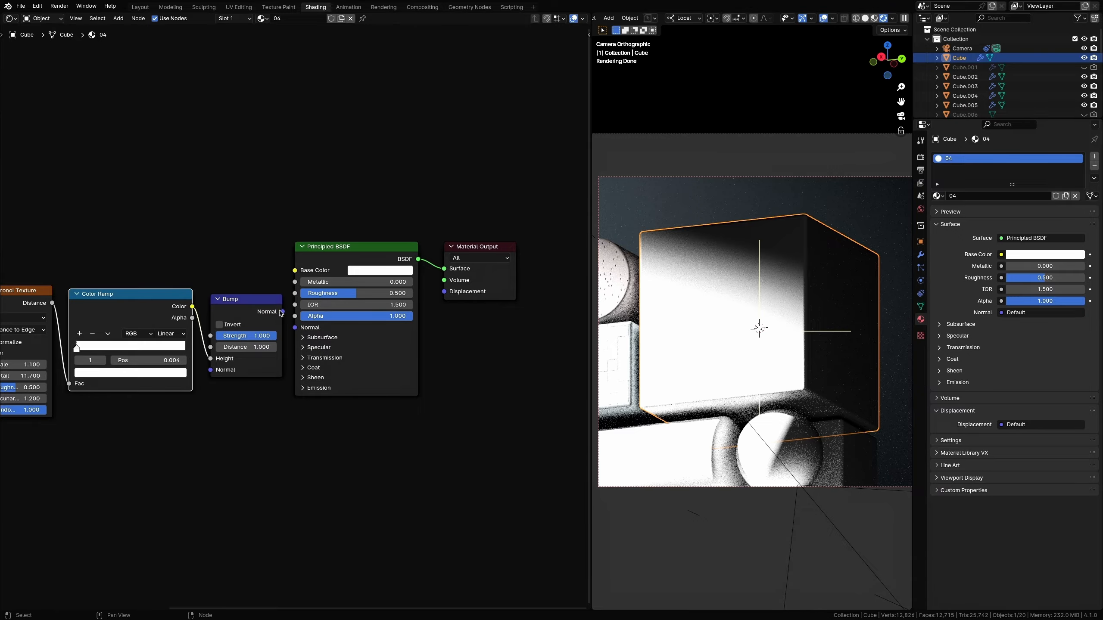
left_click_drag(282, 312, 295, 327)
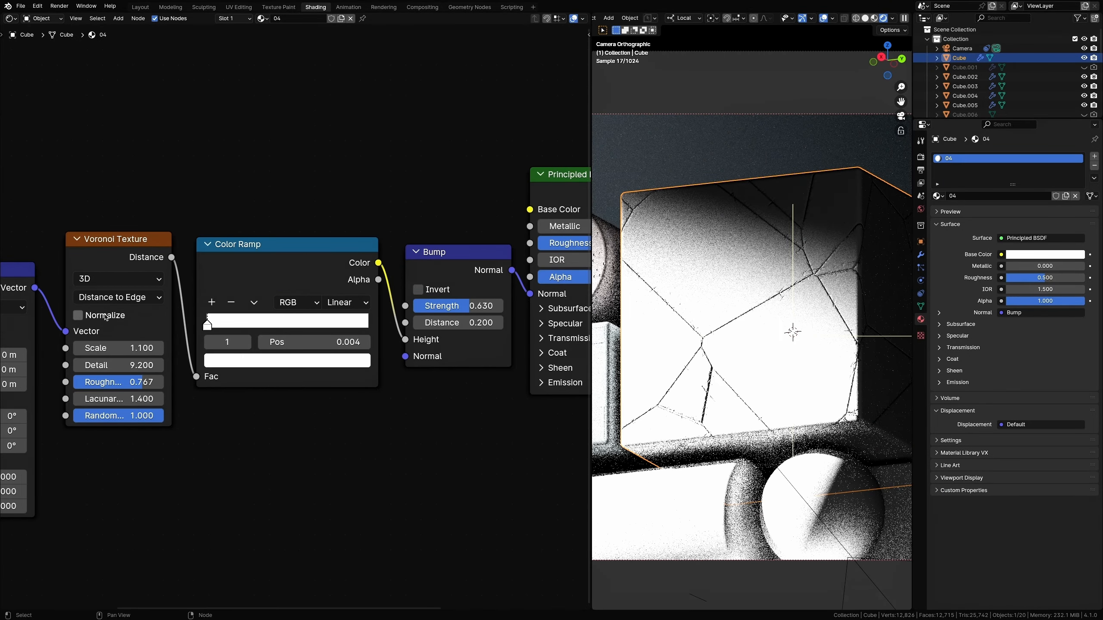
left_click(106, 316)
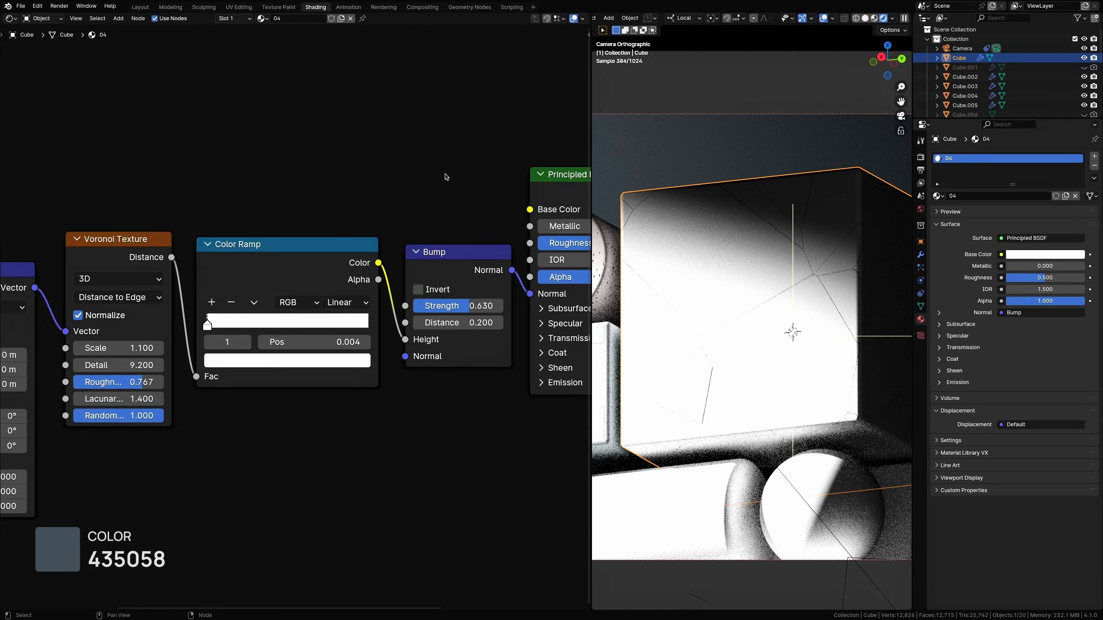
Set the Principled BSDF's base color in material 04 to hex 435058.
middle_click_drag(447, 176, 212, 265)
left_click(421, 297)
left_click(433, 231)
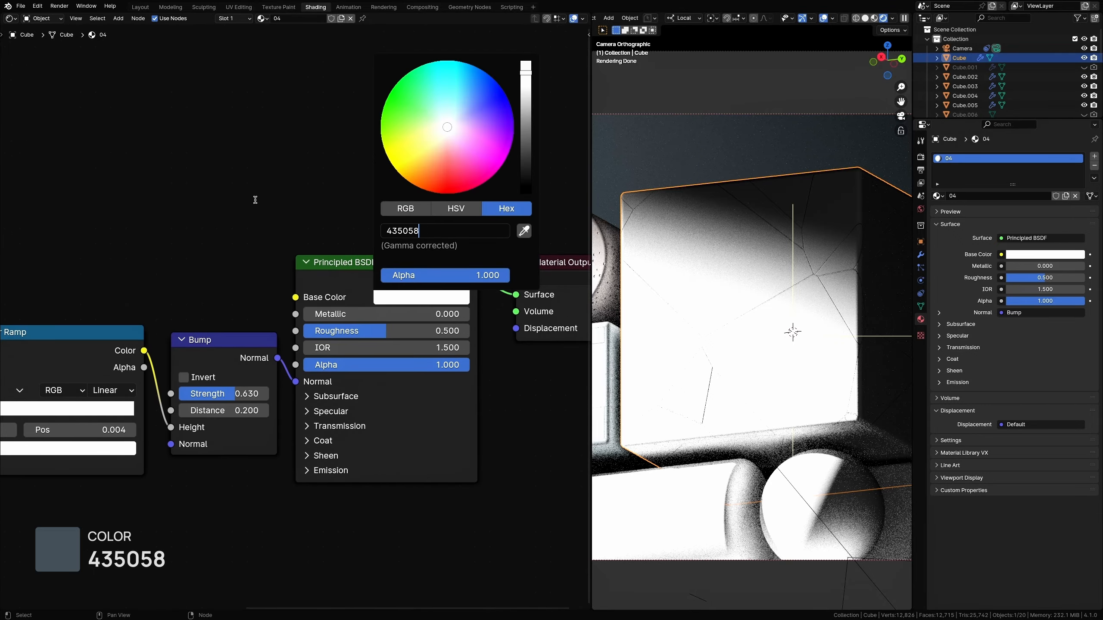
type("435058")
key("Return")
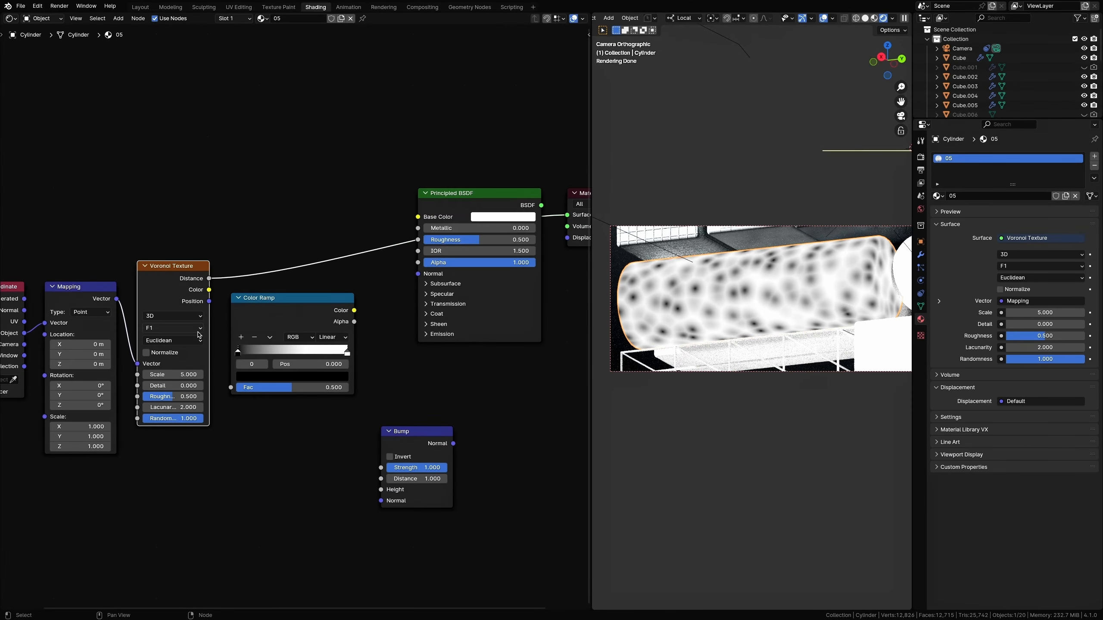
Set the Voronoi Texture of the cylinder's material 05 to F2 with scale 27.2, detail 0.3 and lacunarity 10.
left_click(199, 332)
left_click(185, 348)
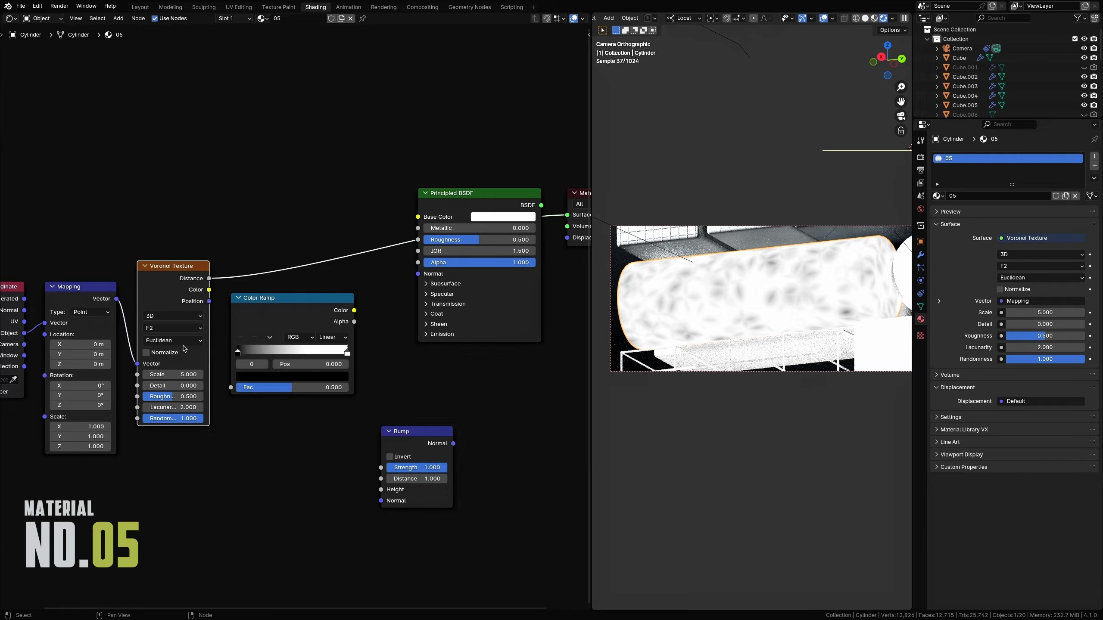
left_click_drag(185, 374, 219, 408)
scroll(752, 312, "up", 3)
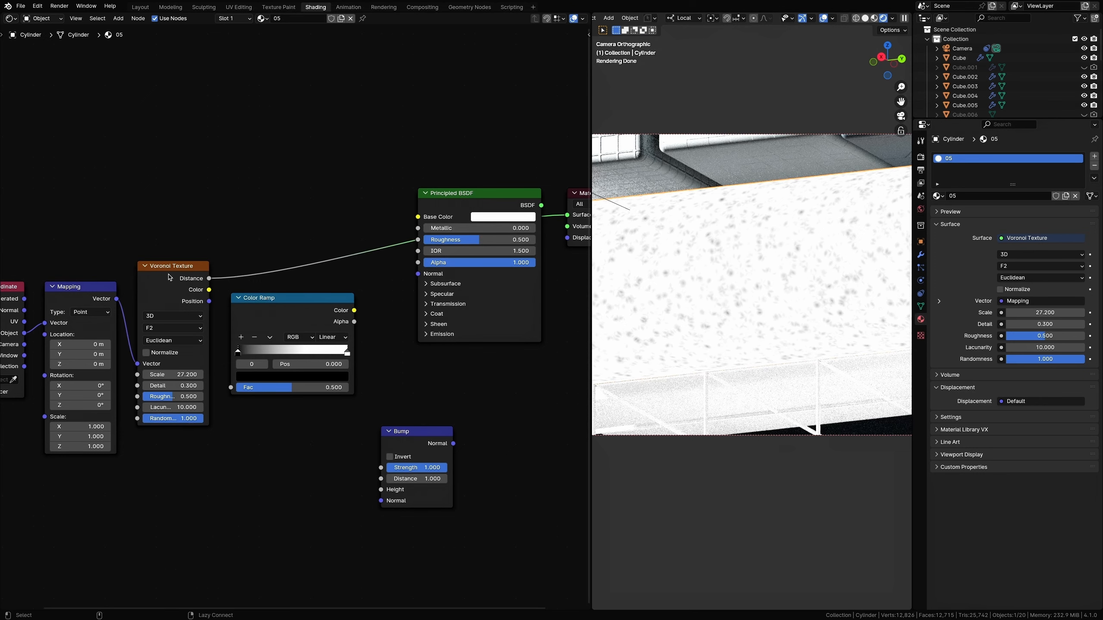
Route the Voronoi Texture's Distance through the Color Ramp, move its white stop to 0.560 and flip the ramp.
right_click_drag(169, 277, 351, 376, "alt")
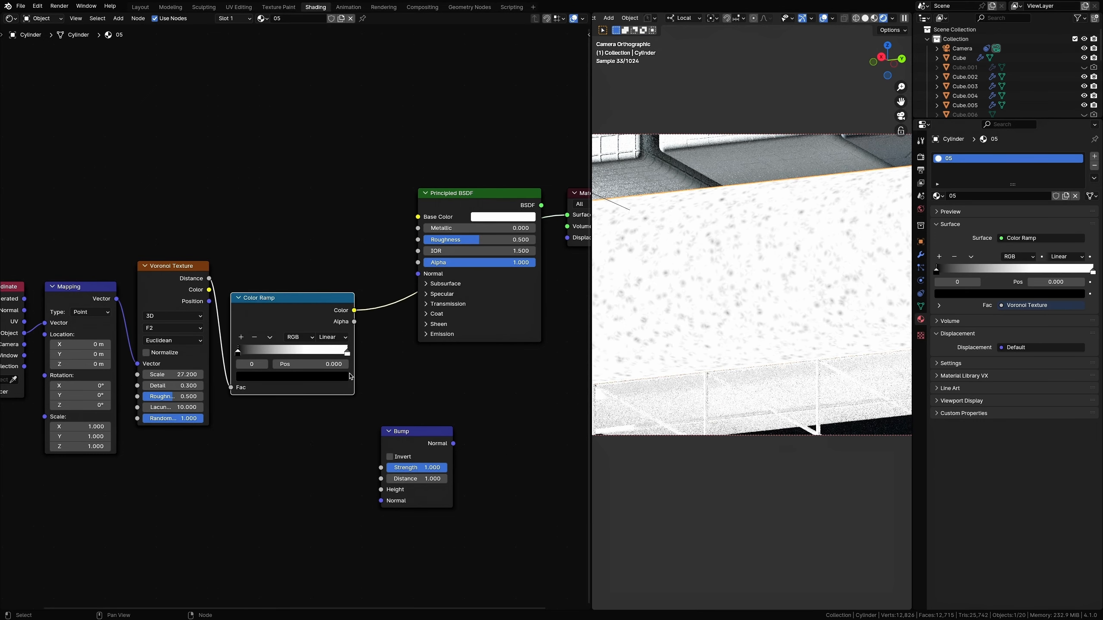
left_click(315, 349)
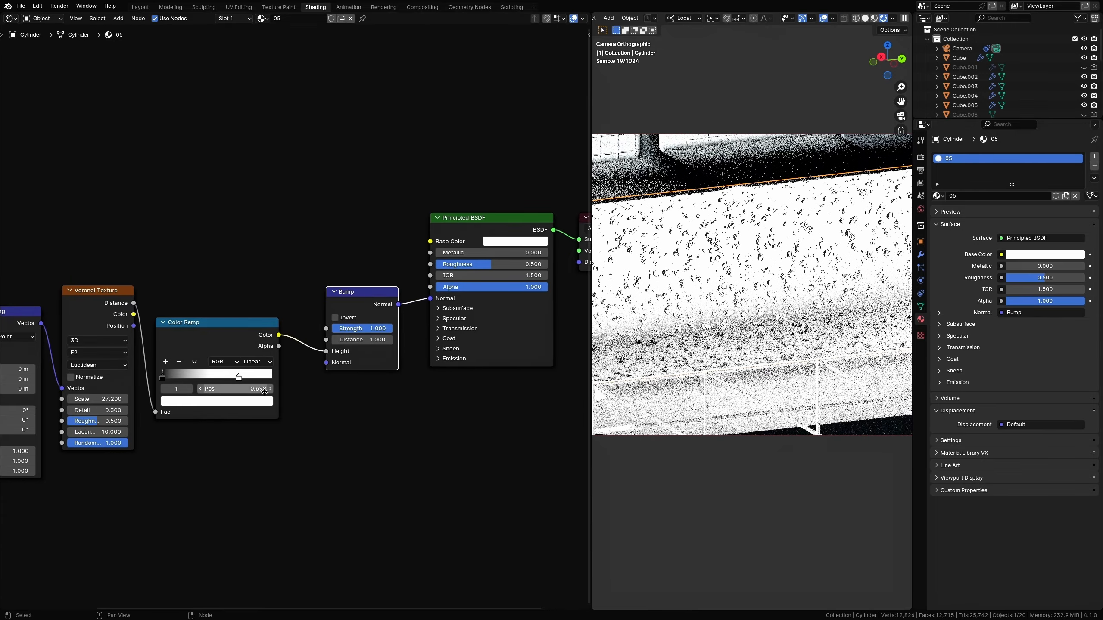
mouse_move(232, 380)
left_mouse_down()
mouse_move(246, 380)
mouse_move(228, 377)
left_mouse_up()
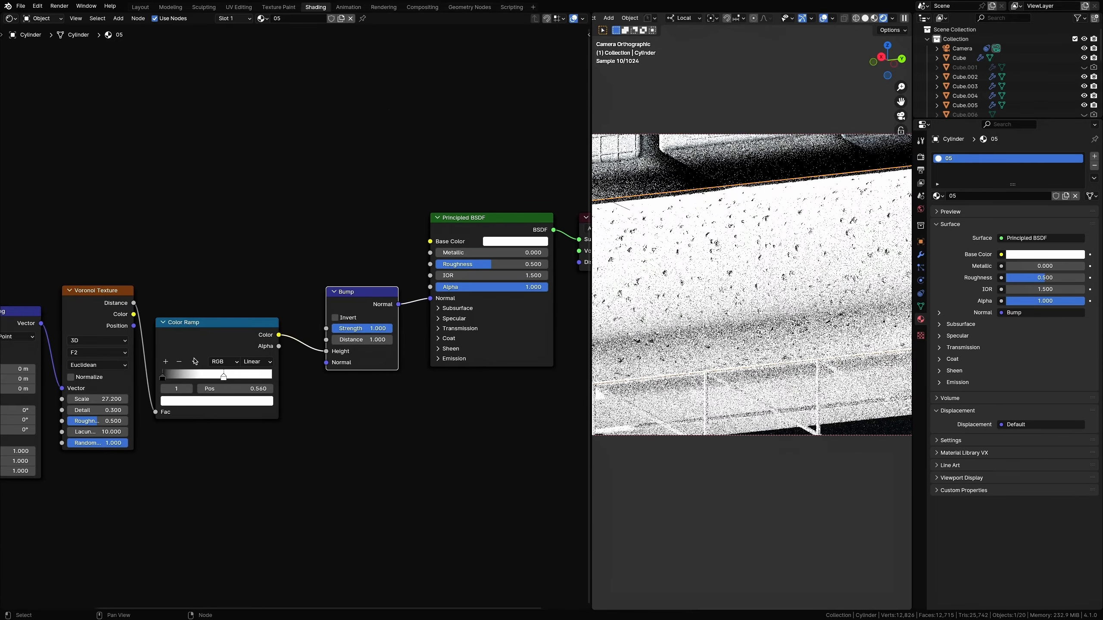
left_click(194, 362)
left_click(210, 373)
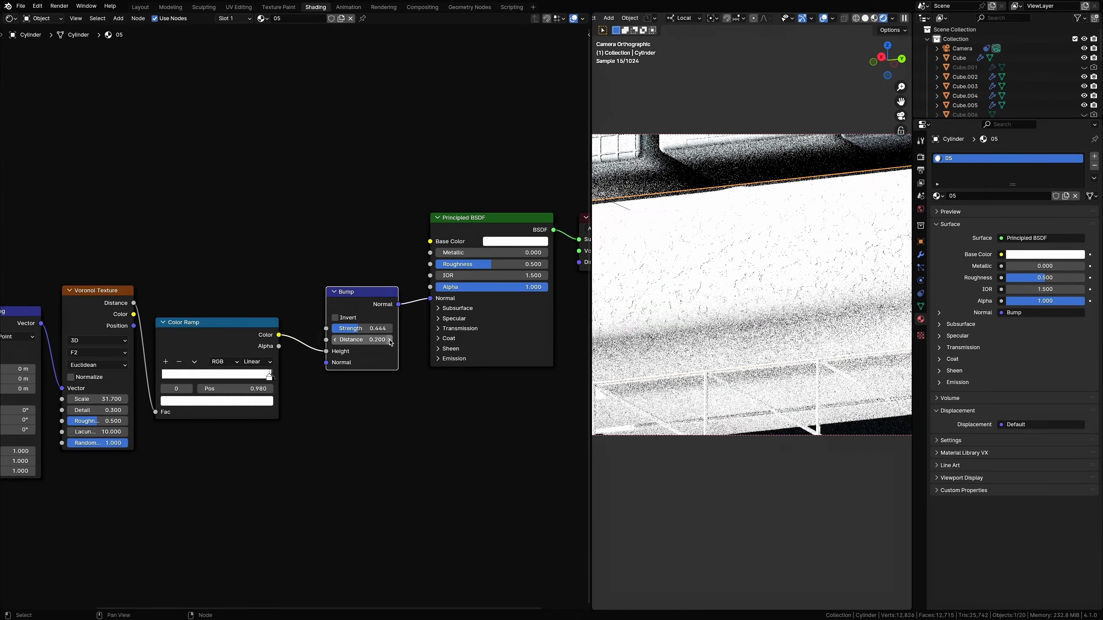
Duplicate the Color Ramp above the original and link it from the Voronoi Texture's Distance to the Principled BSDF's Base Color.
scroll(384, 403, "down", 1)
left_click_drag(216, 330, 227, 329)
key("shift+d")
left_click(253, 207)
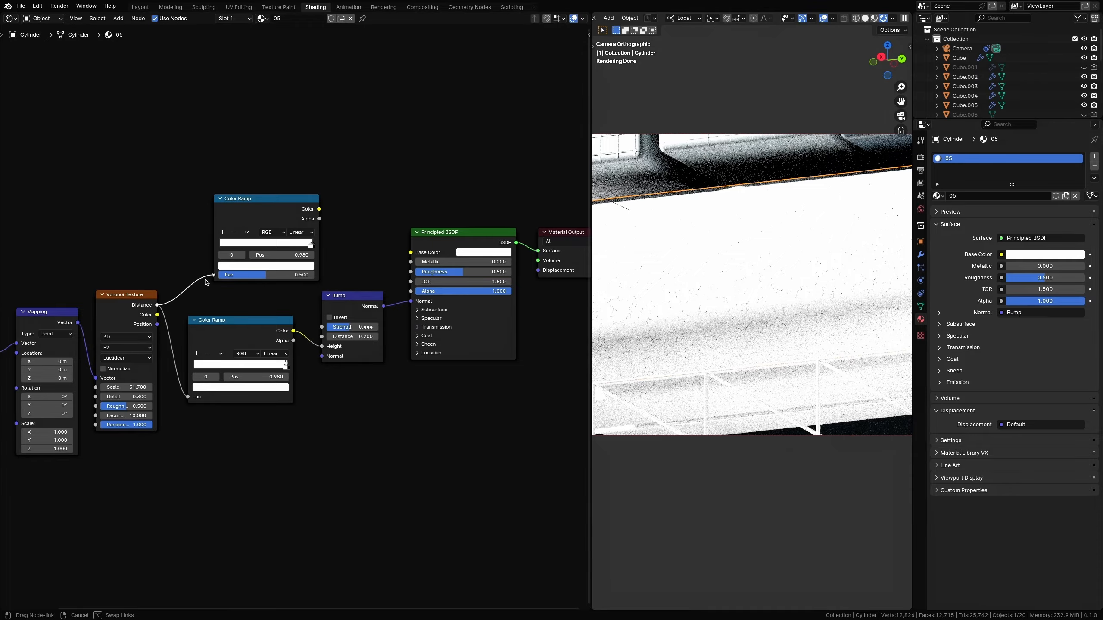
left_click_drag(318, 209, 410, 252)
Set both stops of the duplicated Color Ramp to hex DCF763.
left_click(284, 265)
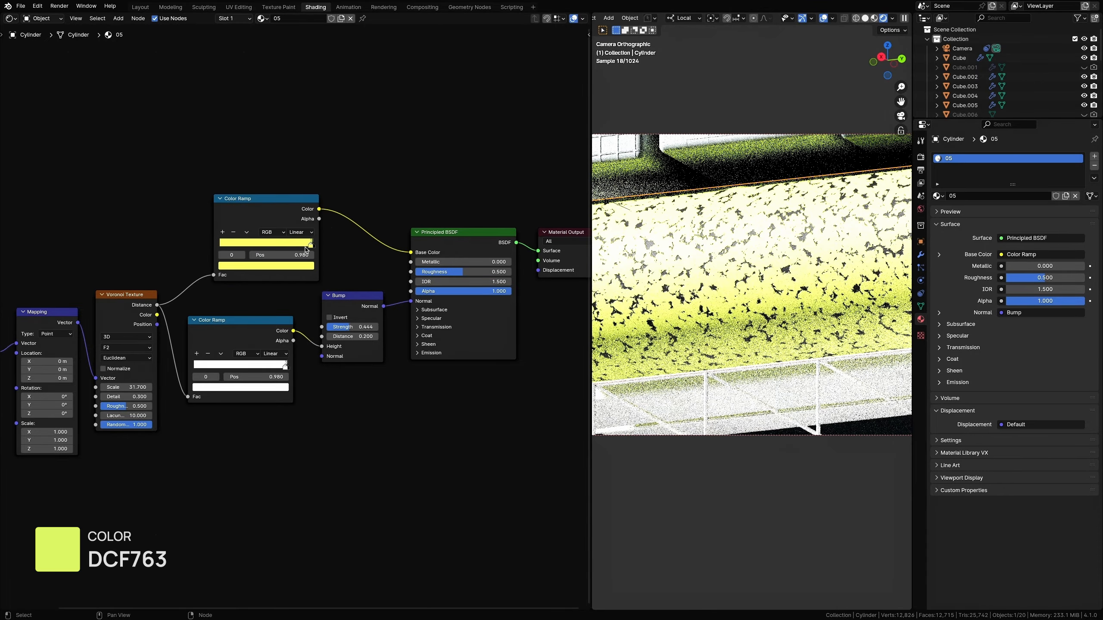
scroll(307, 252, "up", 6)
left_click(326, 203)
left_click(291, 235)
left_click(265, 169)
type("DCF763")
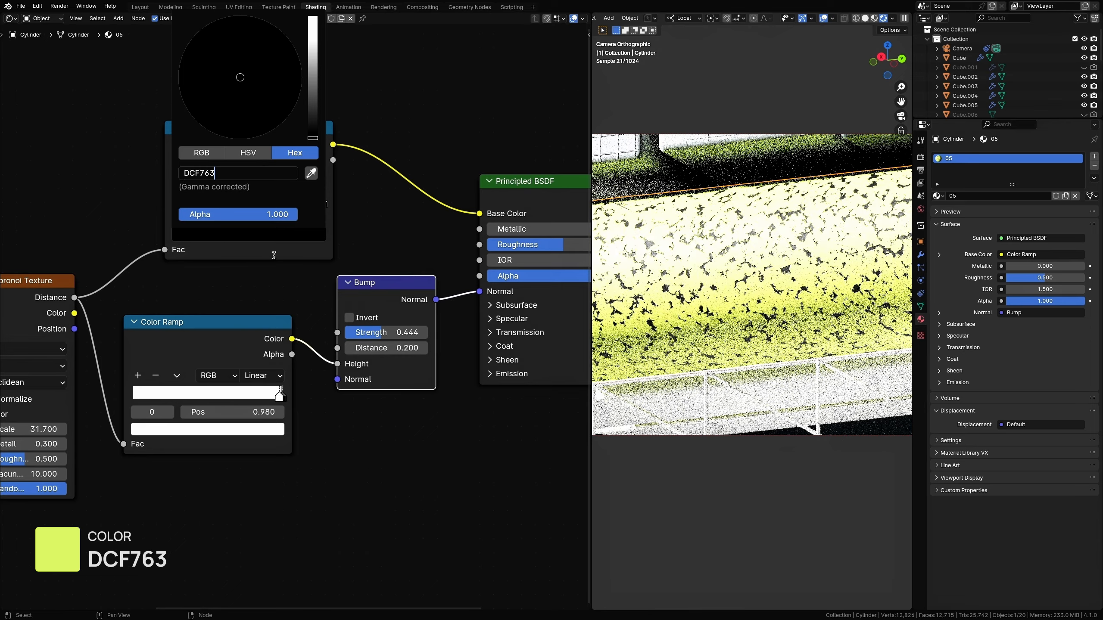
key("Return")
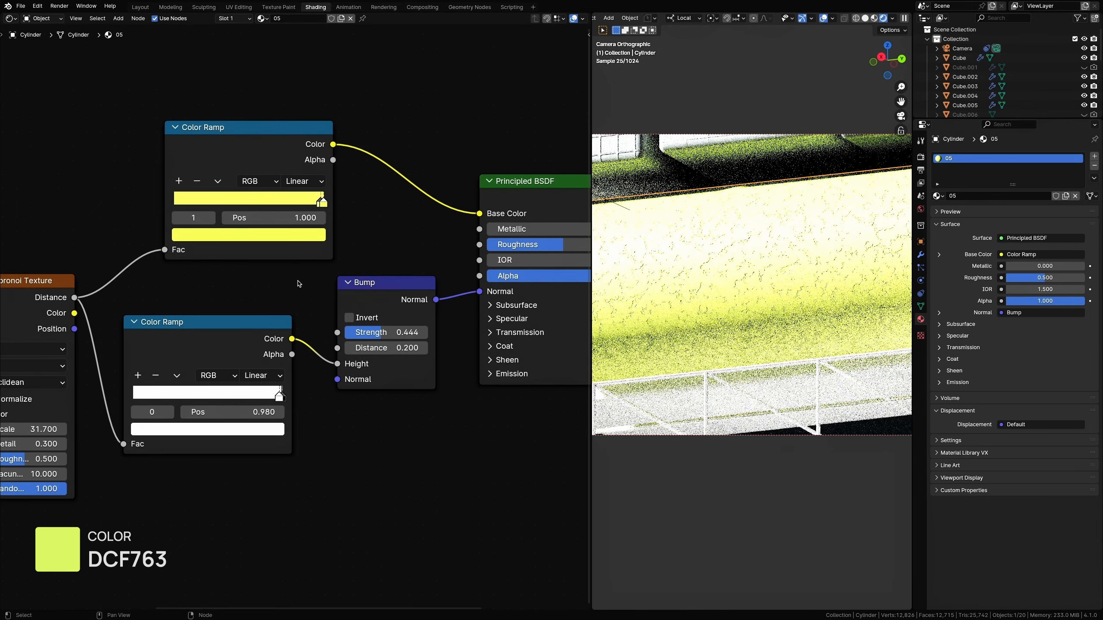
scroll(296, 313, "down", 3)
scroll(324, 380, "down", 1)
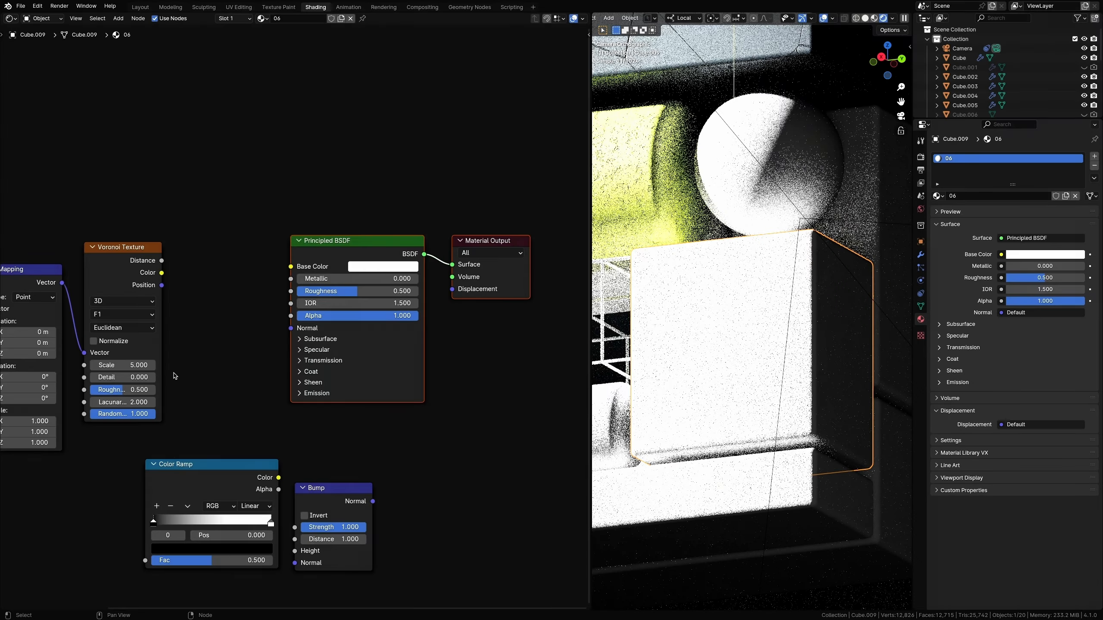
Preview the Color output of material 06's Voronoi Texture on the cube.
scroll(170, 393, "down", 1)
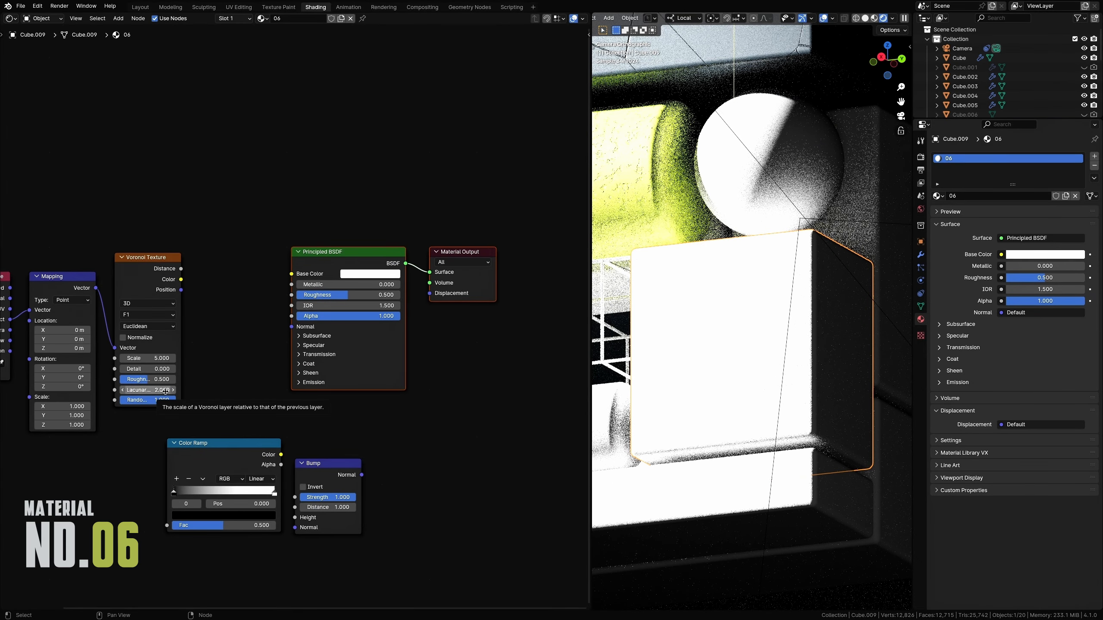
scroll(141, 350, "up", 3)
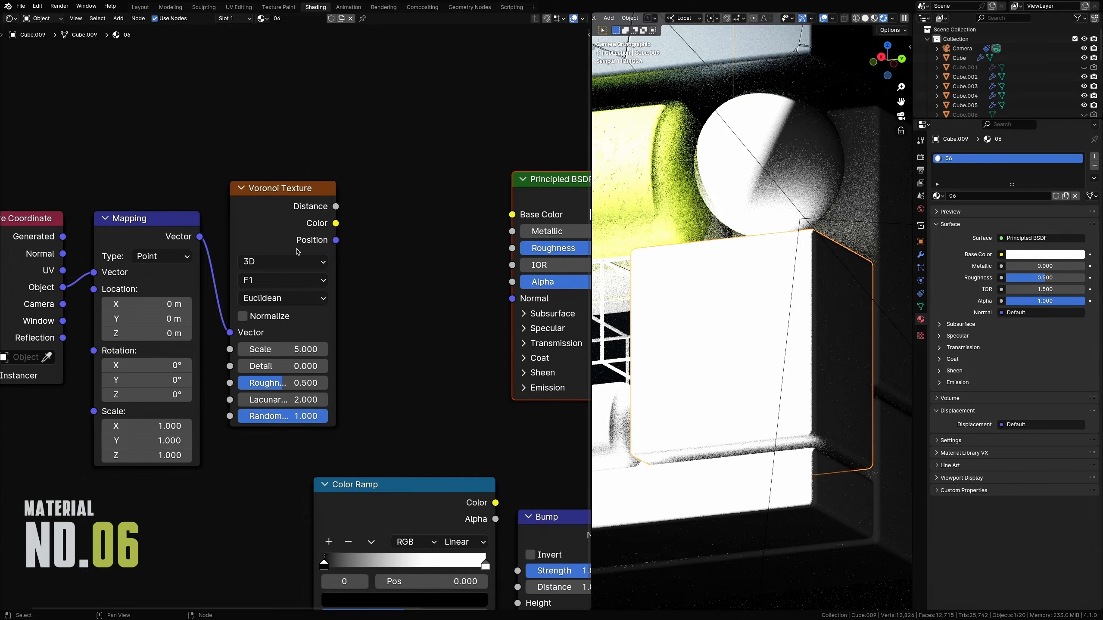
left_click(298, 252, "ctrl+shift")
left_click(297, 252, "ctrl+shift")
Set the Voronoi Texture's distance metric to Minkowski with scale 6.5, detail 3.7, lacunarity 3 and exponent 0.1.
left_click(282, 298)
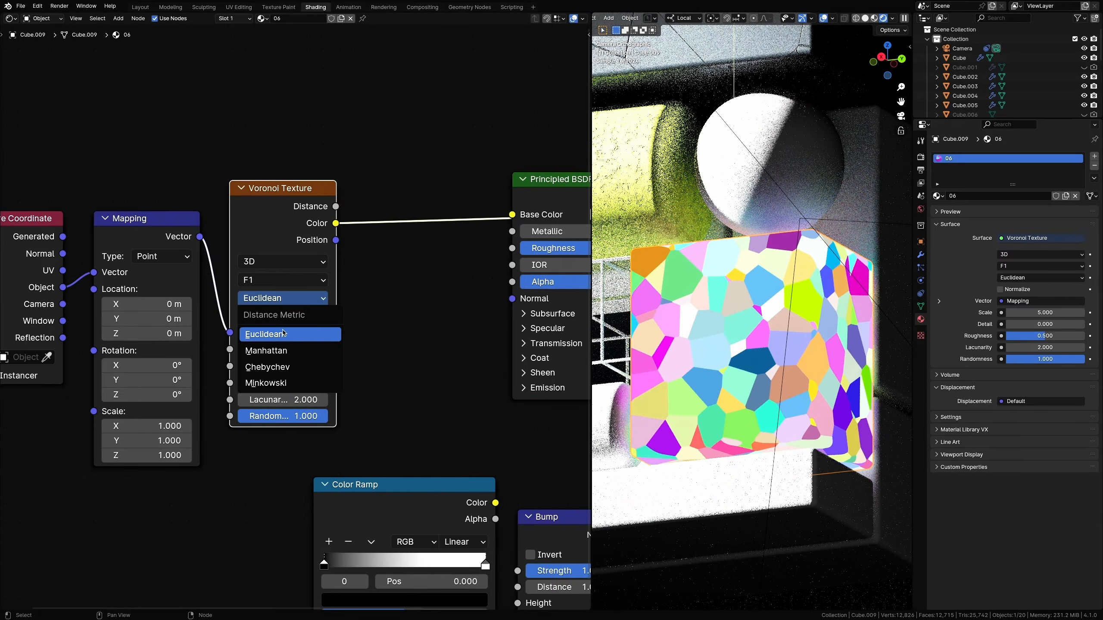
left_click(287, 382)
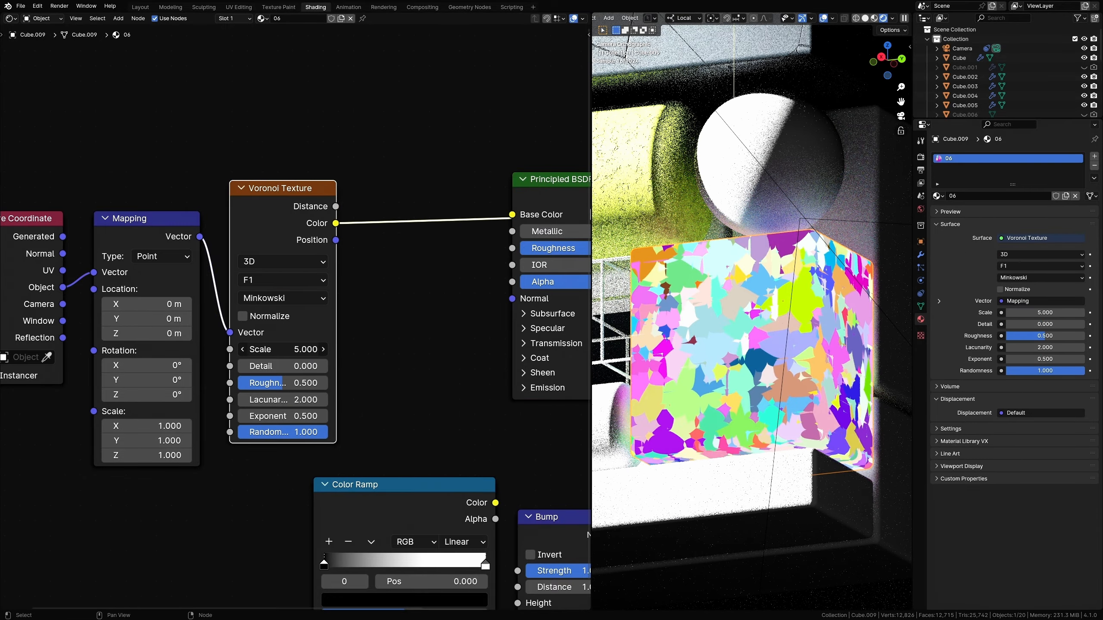
left_click_drag(282, 349, 328, 366)
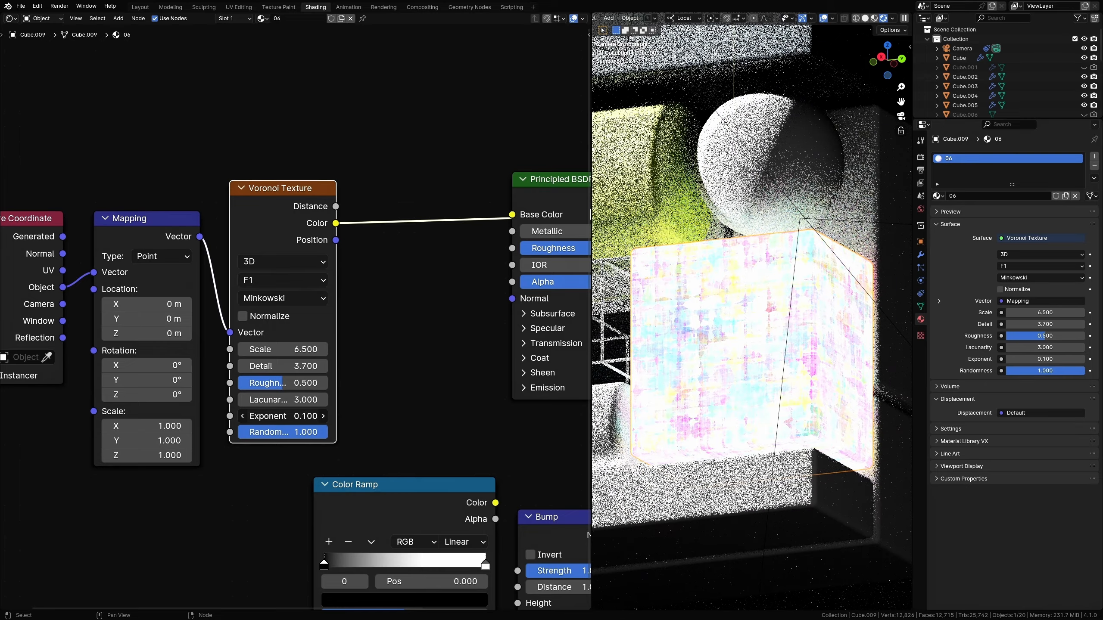
Insert the Color Ramp after the Voronoi Texture's Color output, move the Principled BSDF aside and preview the ramp.
left_click_drag(395, 483, 438, 170)
middle_click_drag(429, 329, 219, 341)
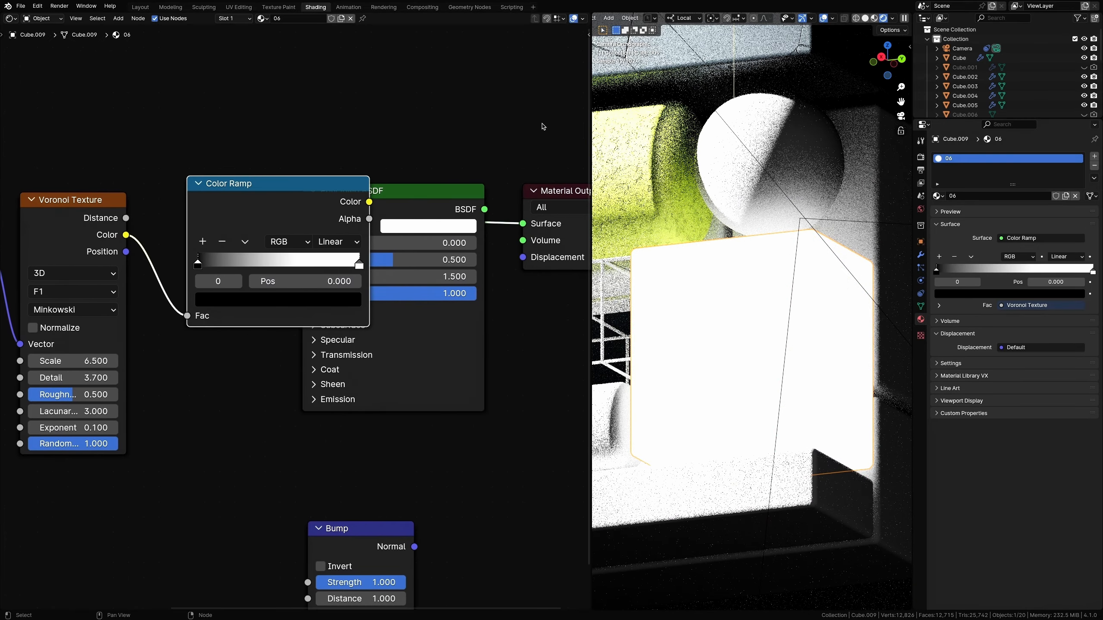
left_click_drag(431, 190, 556, 179)
left_click(270, 212)
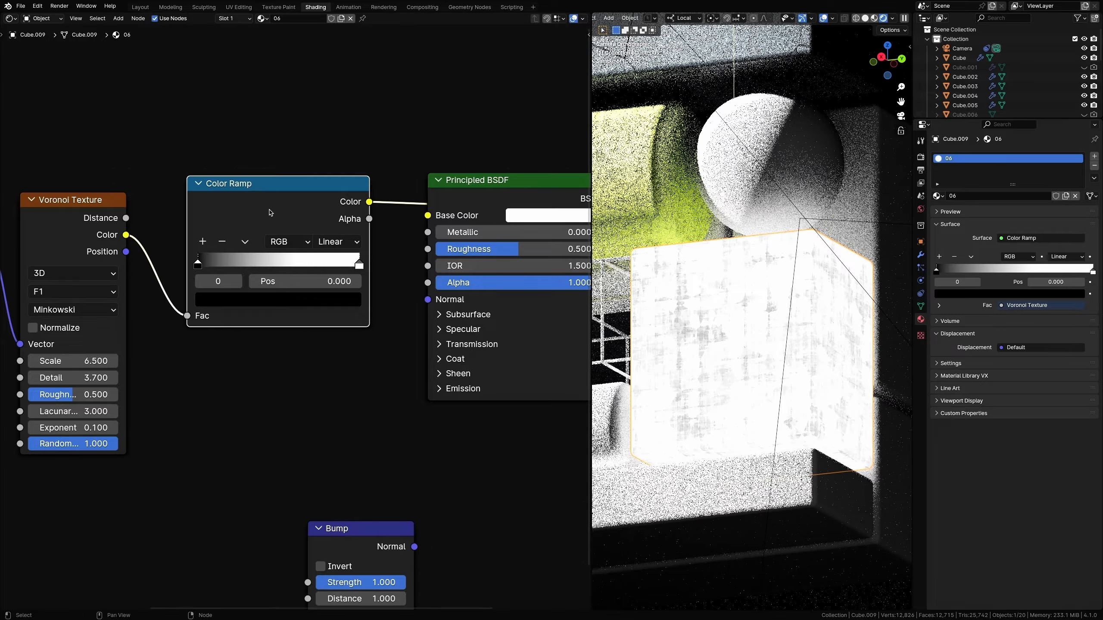
left_click_drag(277, 209, 266, 257)
Set the Color Ramp's interpolation to Constant and move its white stop to 0.569.
left_click(328, 290)
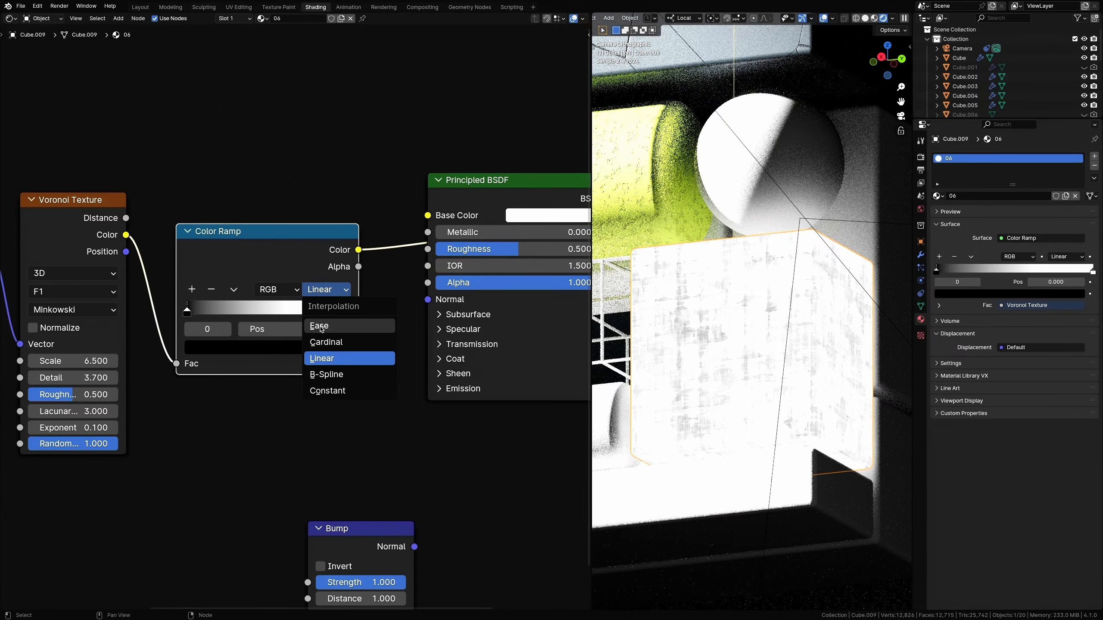
left_click(330, 394)
left_click_drag(342, 316, 331, 320)
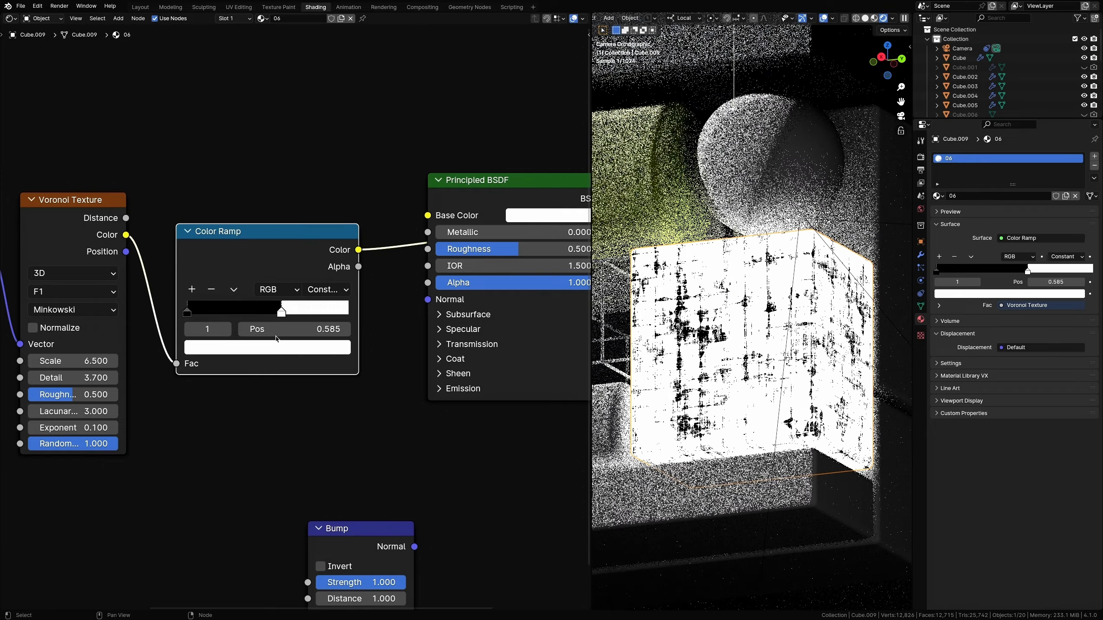
left_click_drag(274, 339, 273, 340)
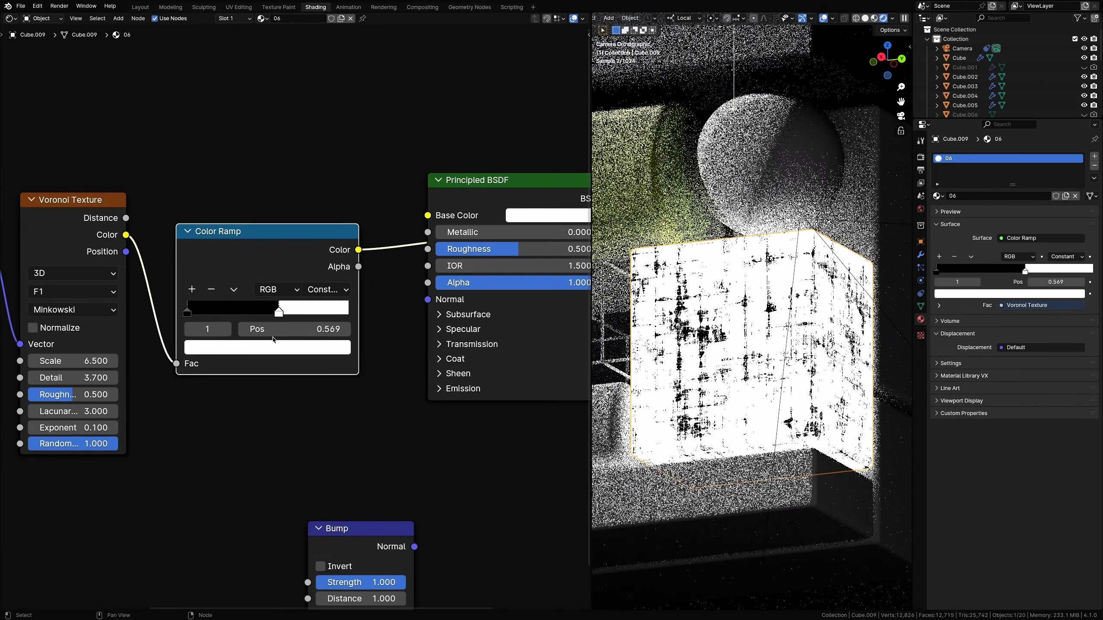
Reconnect the Principled BSDF to the Material Output and place the Bump node between the Color Ramp and its Normal input.
scroll(327, 395, "down", 6)
middle_click_drag(361, 381, 227, 429)
left_click_drag(438, 250, 335, 327)
left_click_drag(309, 291, 440, 293)
left_click_drag(204, 500, 274, 301)
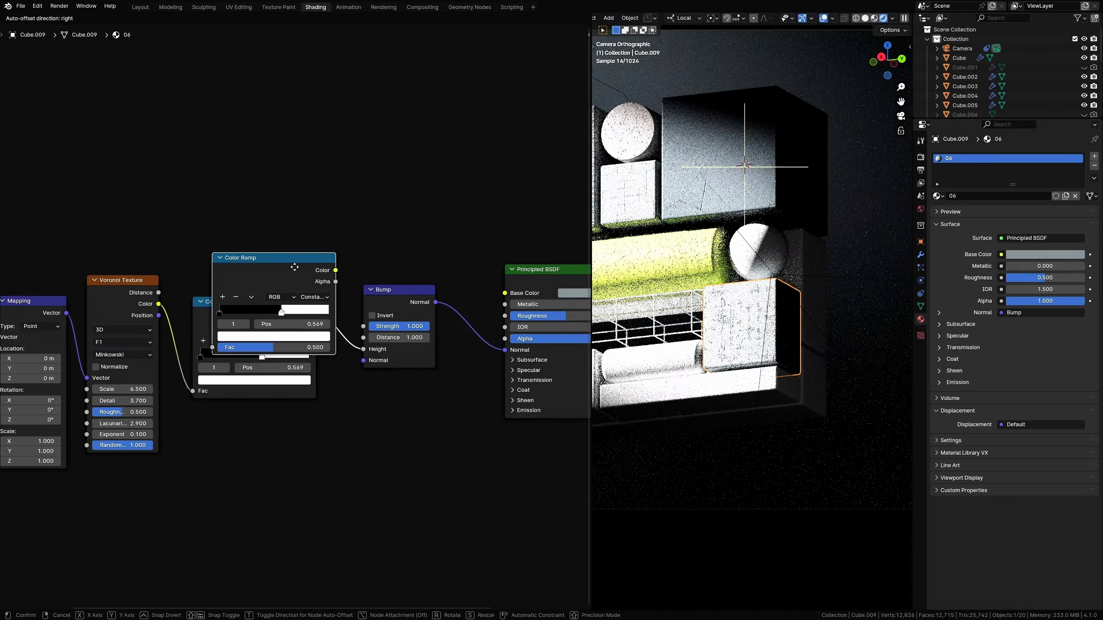
Duplicate the Color Ramp and link the copy from the Voronoi Texture's Color to the Base Color, with stop color 848C8E.
left_click_drag(189, 373, 253, 293)
left_click_drag(159, 295, 273, 262)
left_click_drag(108, 217, 280, 392)
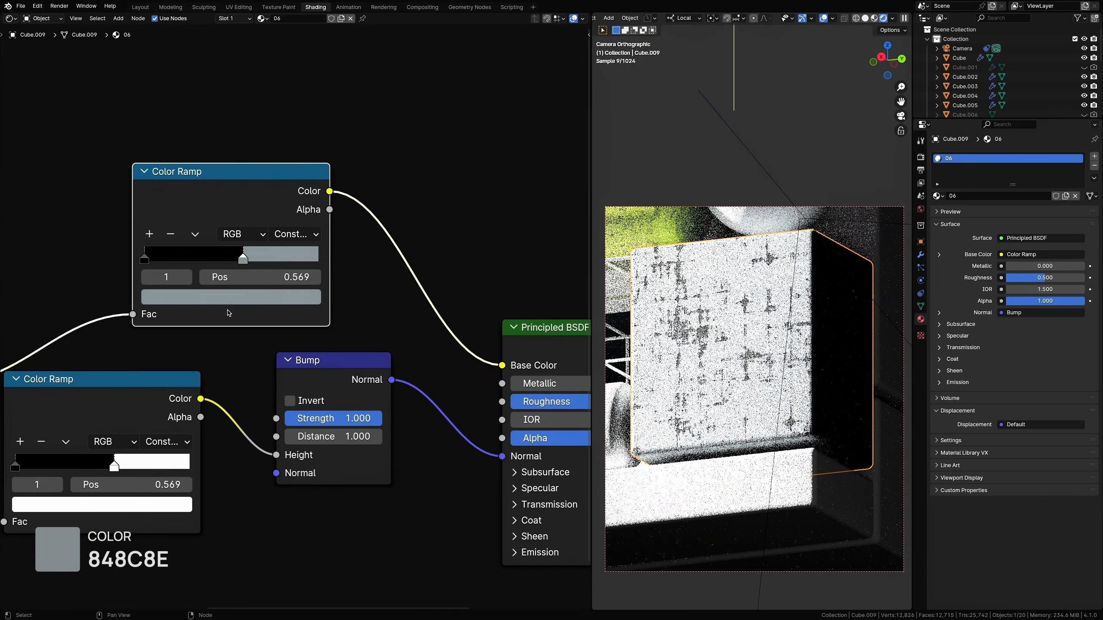
Paste the color 848C8E onto the duplicated ramp's first stop and darken it slightly.
left_click(144, 259)
left_click(231, 297)
key("ctrl+v")
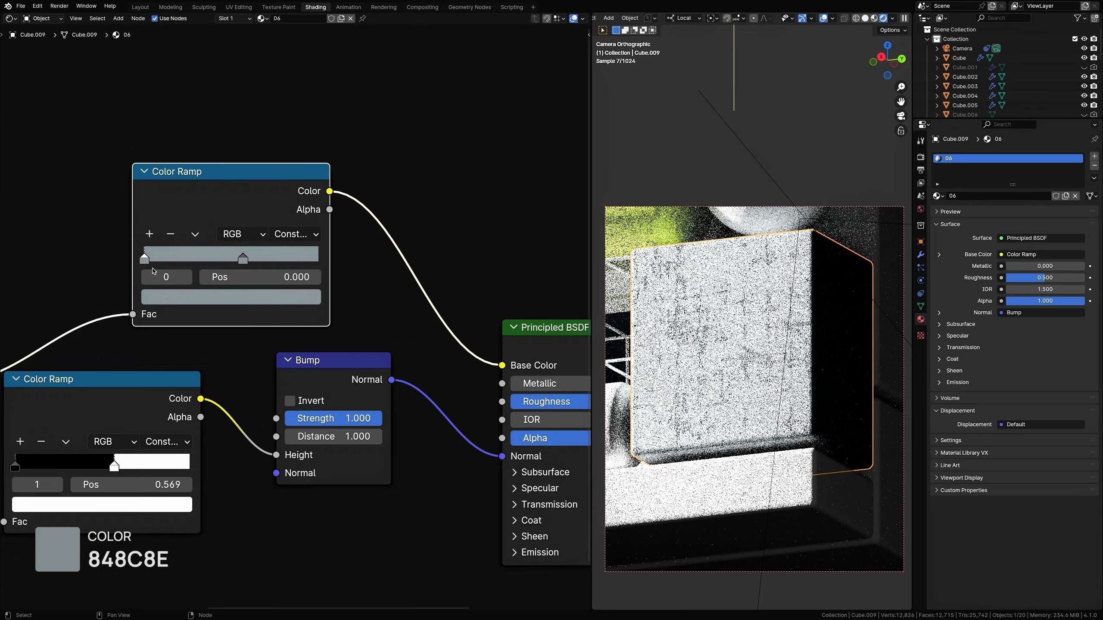
left_click(185, 299)
left_click_drag(305, 104, 306, 131)
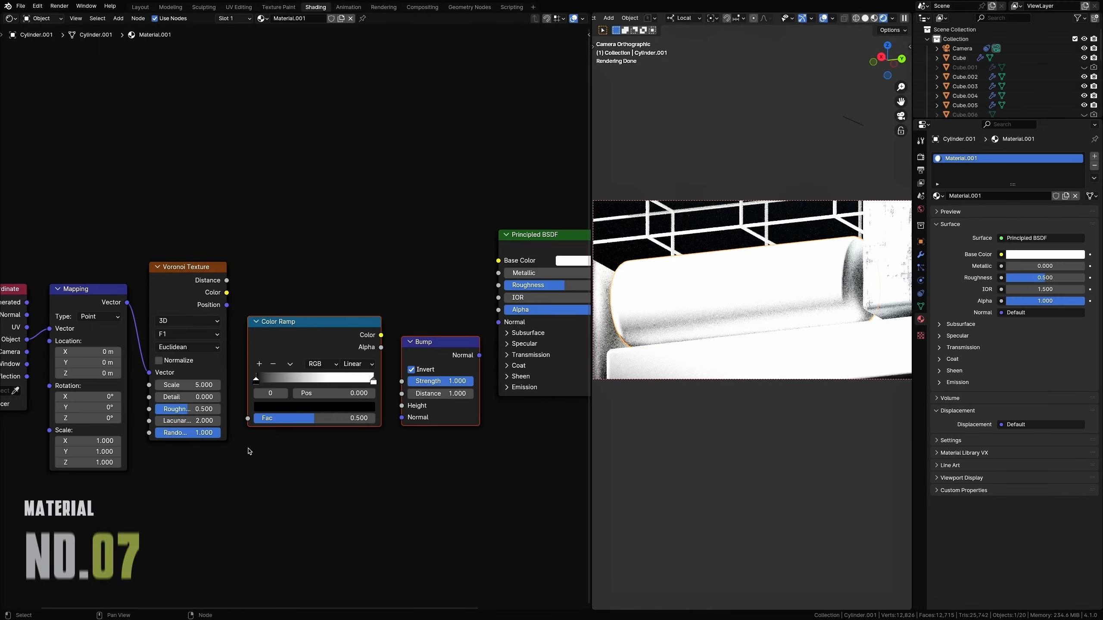
Set material 07's Voronoi Texture to N-Sphere Radius with scale 21.7 and preview its Radius output on the cylinder.
left_click(178, 333)
left_click(185, 407)
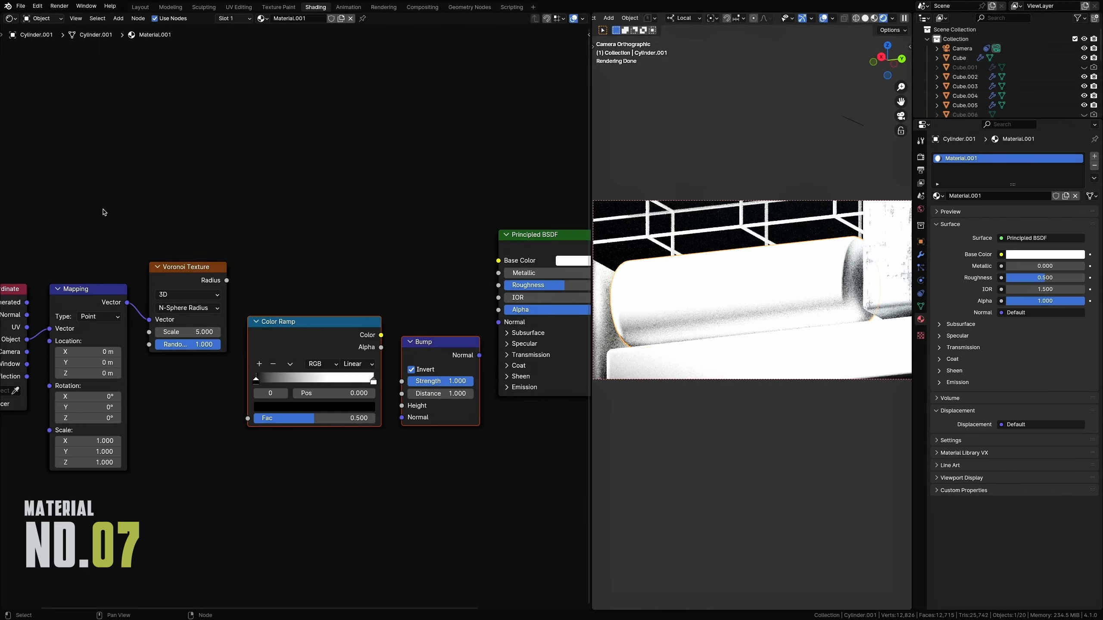
left_click(199, 278, "ctrl+shift")
mouse_move(188, 332)
left_mouse_down()
mouse_move(204, 332)
mouse_move(195, 332)
left_mouse_up()
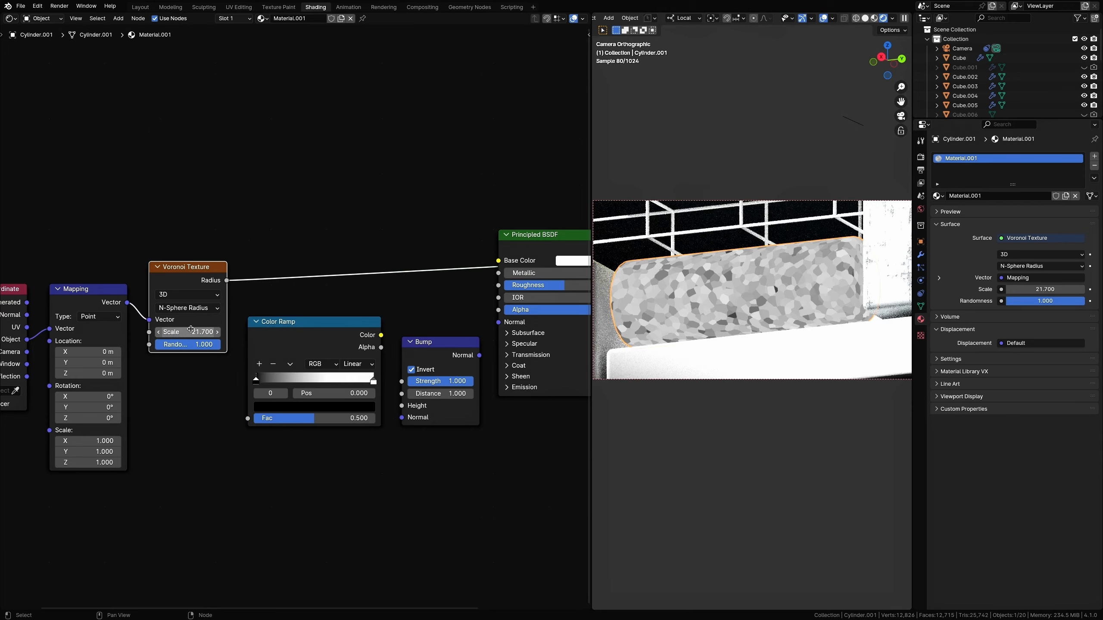
Chain the Color Ramp and Bump from the Voronoi's Radius to the Principled BSDF's Normal, and move the white stop to 0.831.
left_click(316, 270)
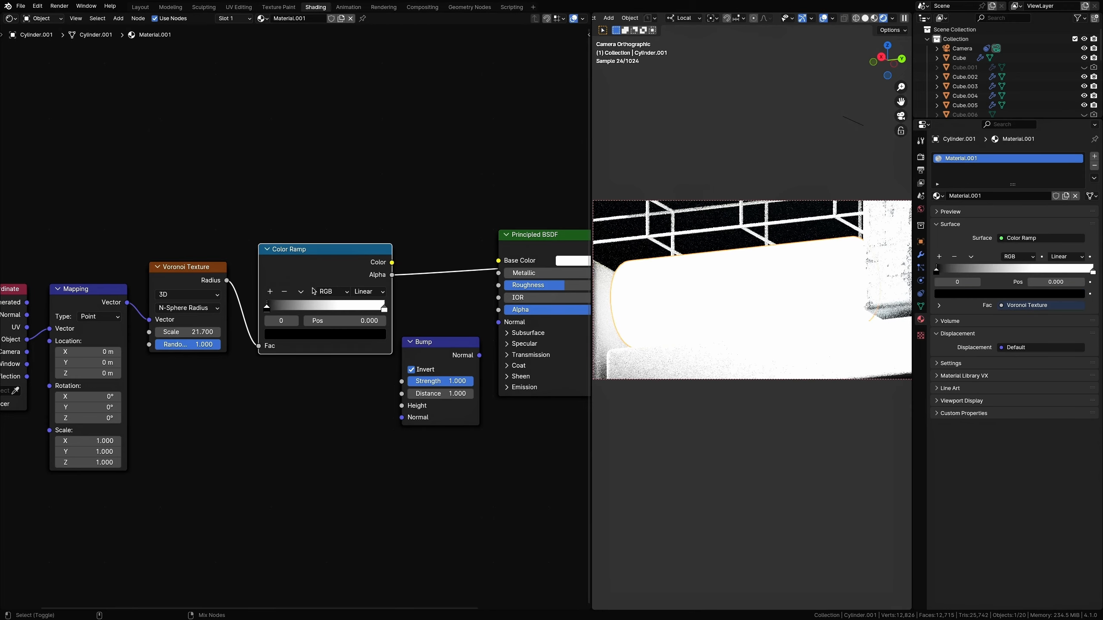
left_click_drag(435, 343, 440, 292)
left_click_drag(392, 262, 406, 359)
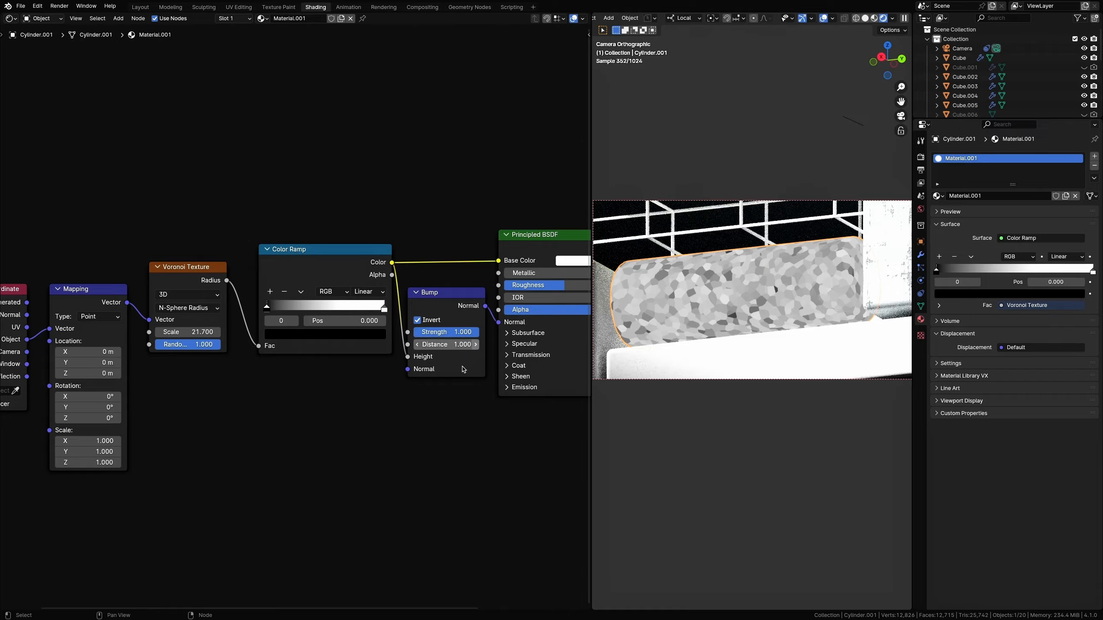
left_click(561, 248, "ctrl+shift")
left_click_drag(384, 312, 361, 309)
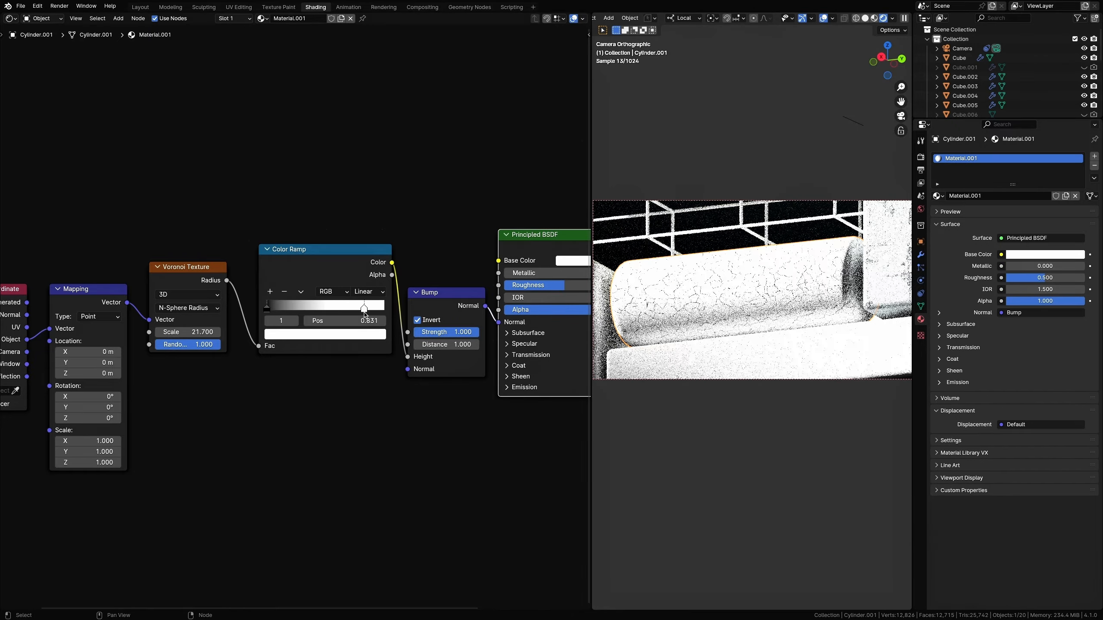
Set the Bump's strength to 0.200 and distance to 0.300, with the Color Ramp's white stop at 0.802.
key("Return")
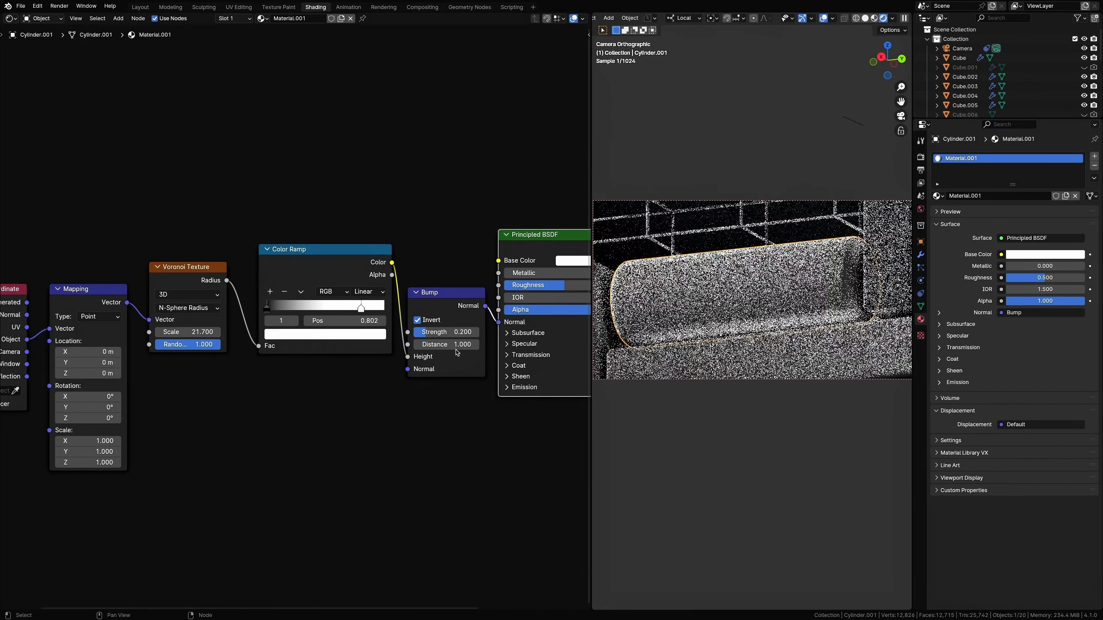
left_click_drag(458, 348, 428, 348)
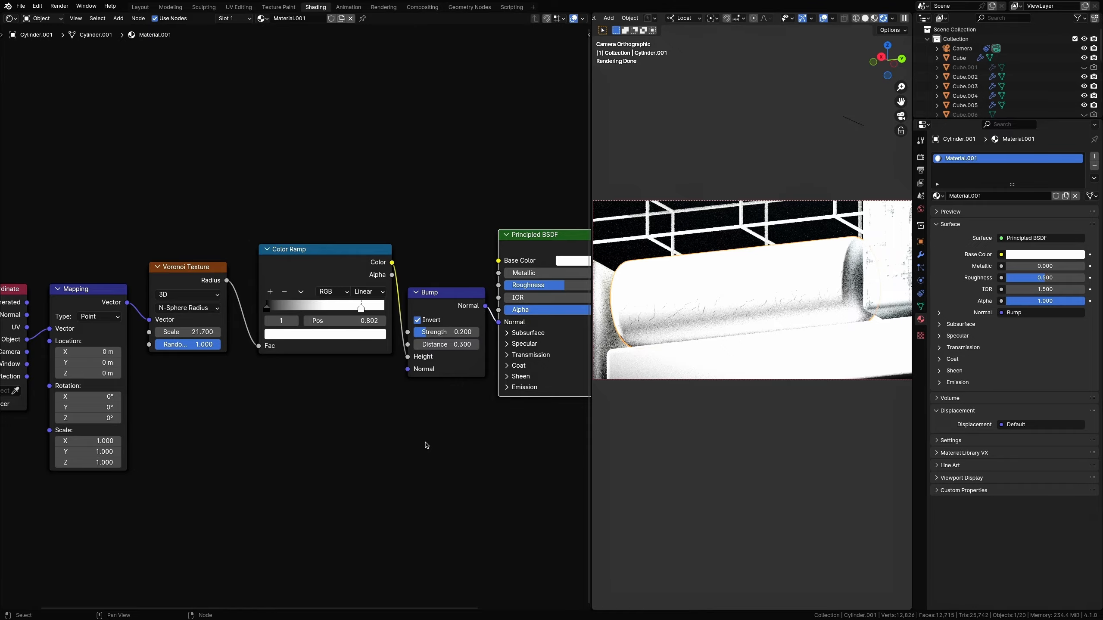
Duplicate the Color Ramp and link the copy from the Voronoi Texture's Radius to the Principled BSDF's Base Color.
scroll(388, 488, "up", 5)
scroll(388, 488, "right", 4)
key("shift+d")
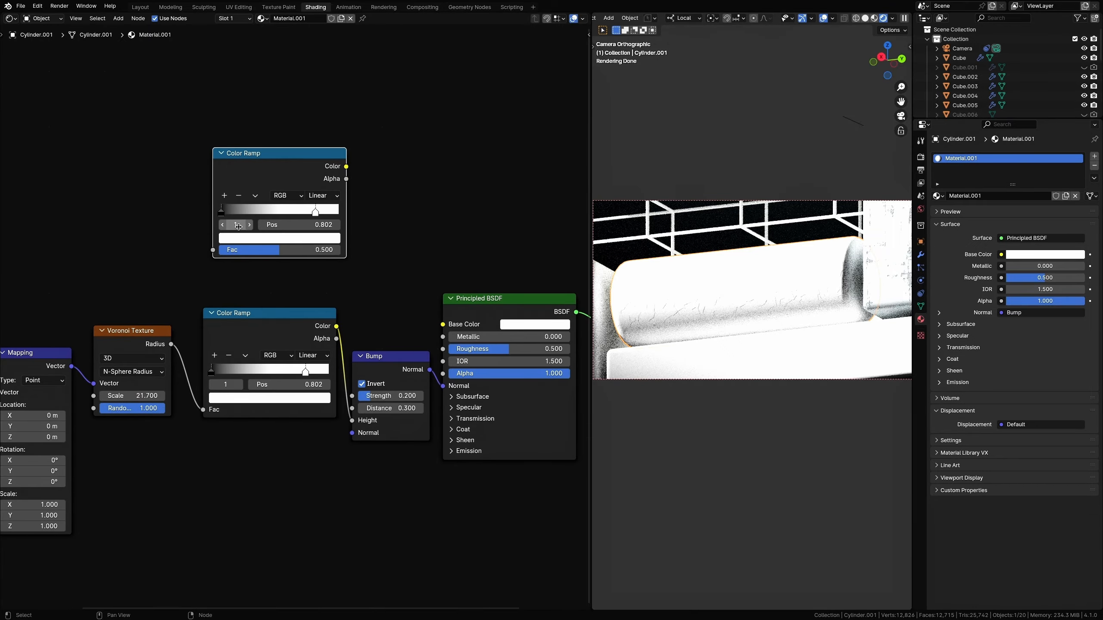
left_click_drag(172, 345, 212, 250)
left_click_drag(346, 167, 442, 325)
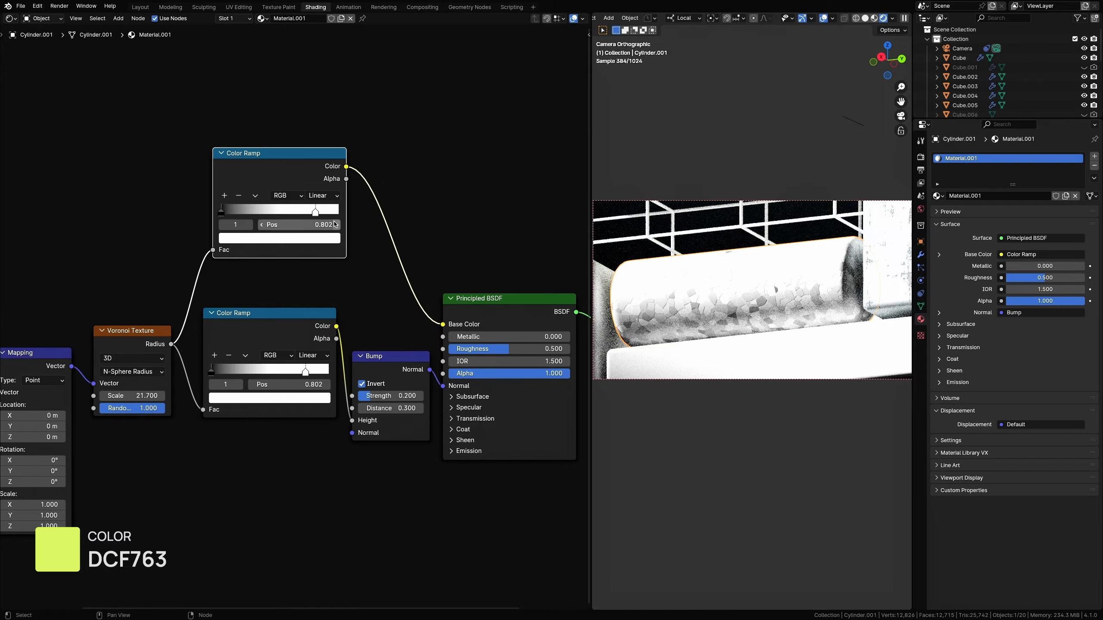
Color the duplicated ramp's white stop DCF763 and its black stop 7F8E39.
left_click(315, 212)
left_click(304, 239)
left_click(286, 190)
type("DCF763")
key("Return")
left_click(221, 212)
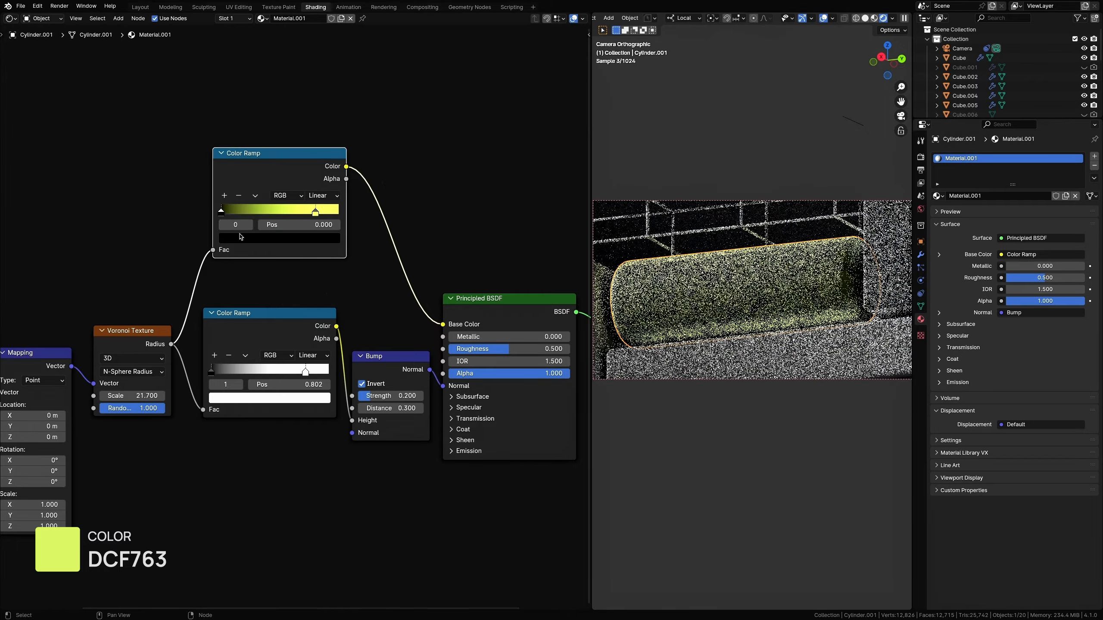
left_click(241, 237)
left_click(269, 189)
type("7F8E39")
key("Return")
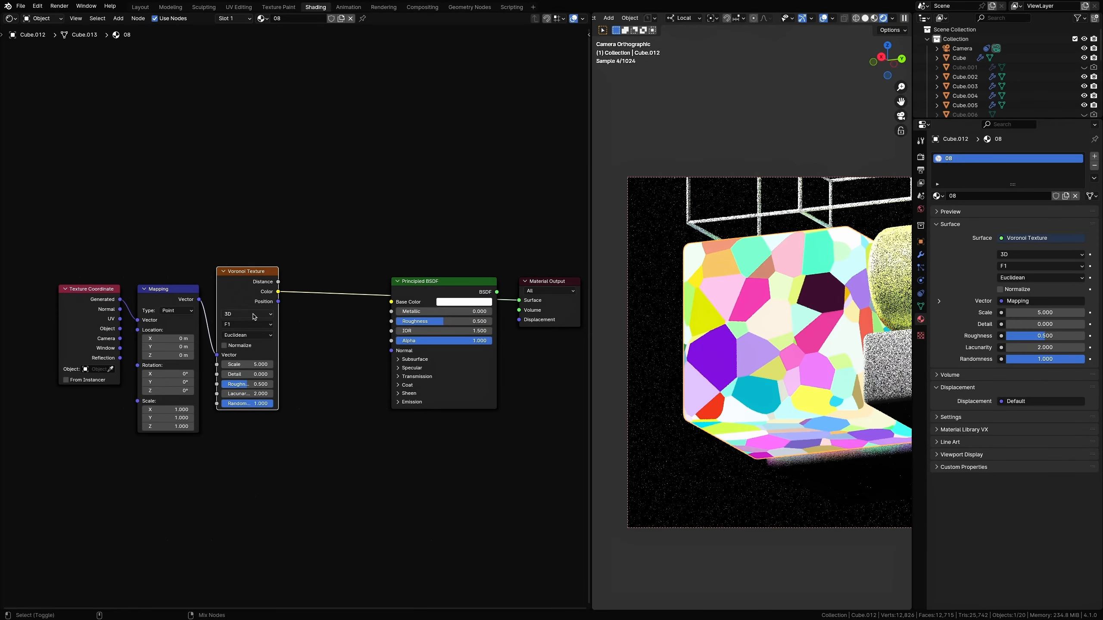
Set material 08's Voronoi Texture feature output to F2 and its scale to 0.400.
left_click(256, 325)
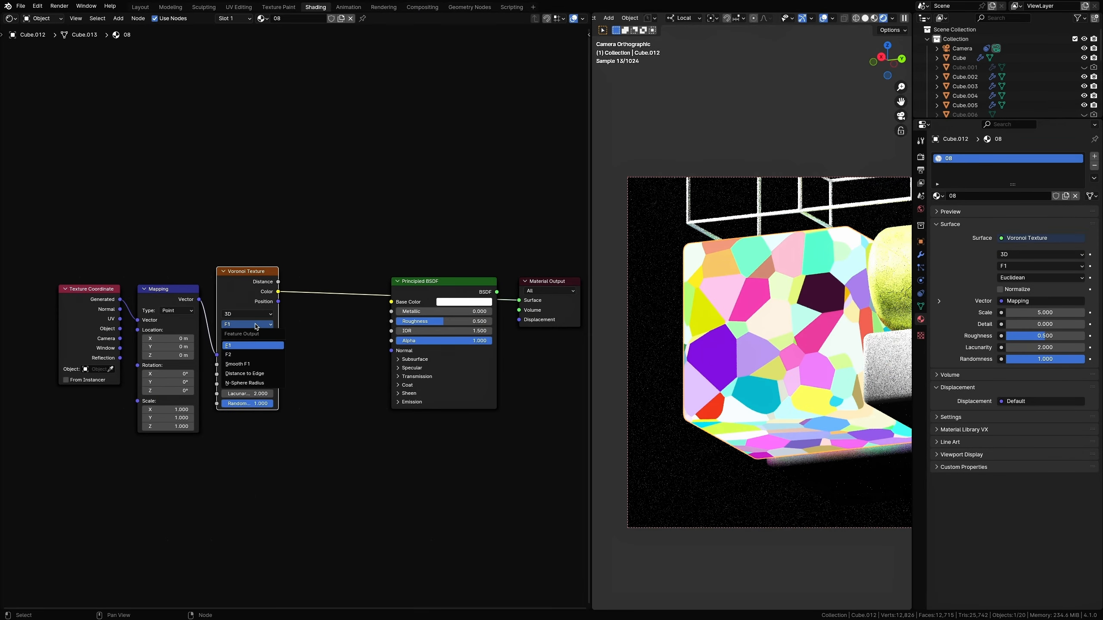
left_click(230, 355)
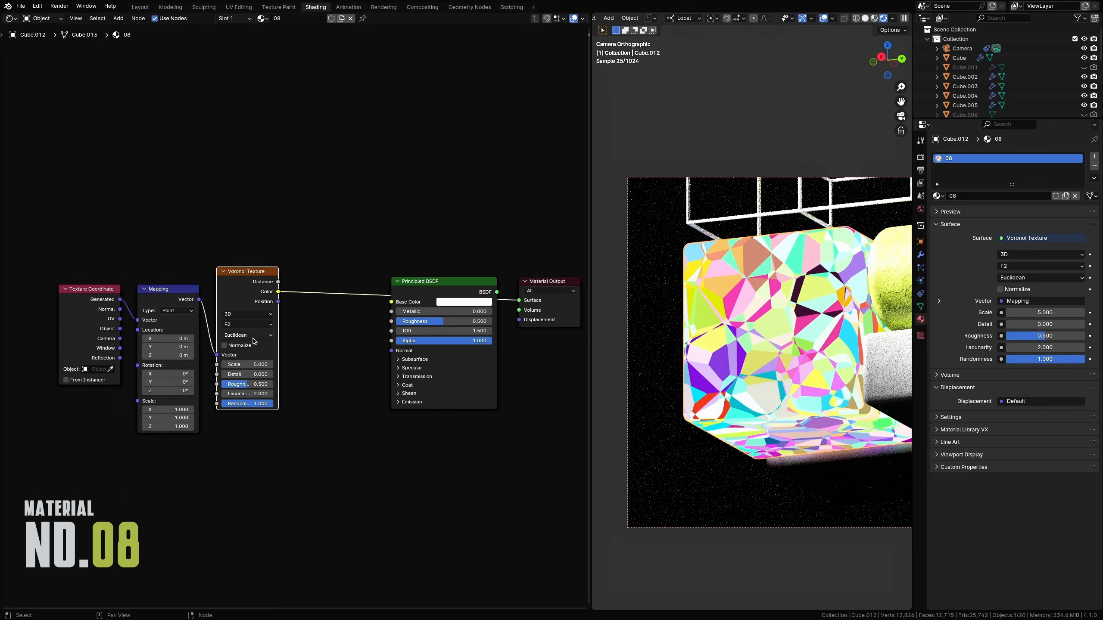
scroll(272, 370, "up", 3)
left_click_drag(205, 406, 150, 405)
Add a Color Ramp fed by the Voronoi Texture's Color and preview its output on the cube.
left_click(339, 370)
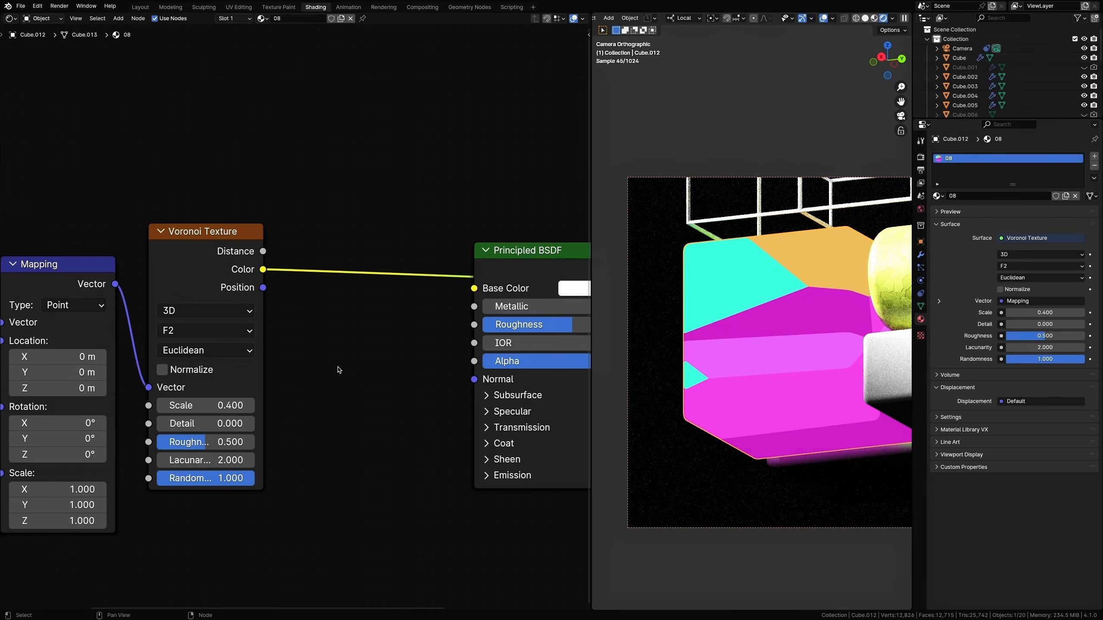
type("ramp")
key("Return")
left_click(321, 265)
scroll(304, 304, "down", 4)
middle_click_drag(411, 298, 276, 317)
left_click_drag(374, 221, 575, 326)
left_click(274, 308, "ctrl+shift")
Set the Voronoi Texture's detail to 3.200, roughness to 0.433 and lacunarity to 1.000, and the Mapping's Z location to 1.3 m.
middle_click_drag(96, 339, 305, 315)
scroll(305, 315, "up", 5)
left_click_drag(311, 415, 366, 415)
left_click_drag(304, 438, 282, 458)
scroll(442, 459, "down", 1)
middle_click_drag(442, 460, 475, 457)
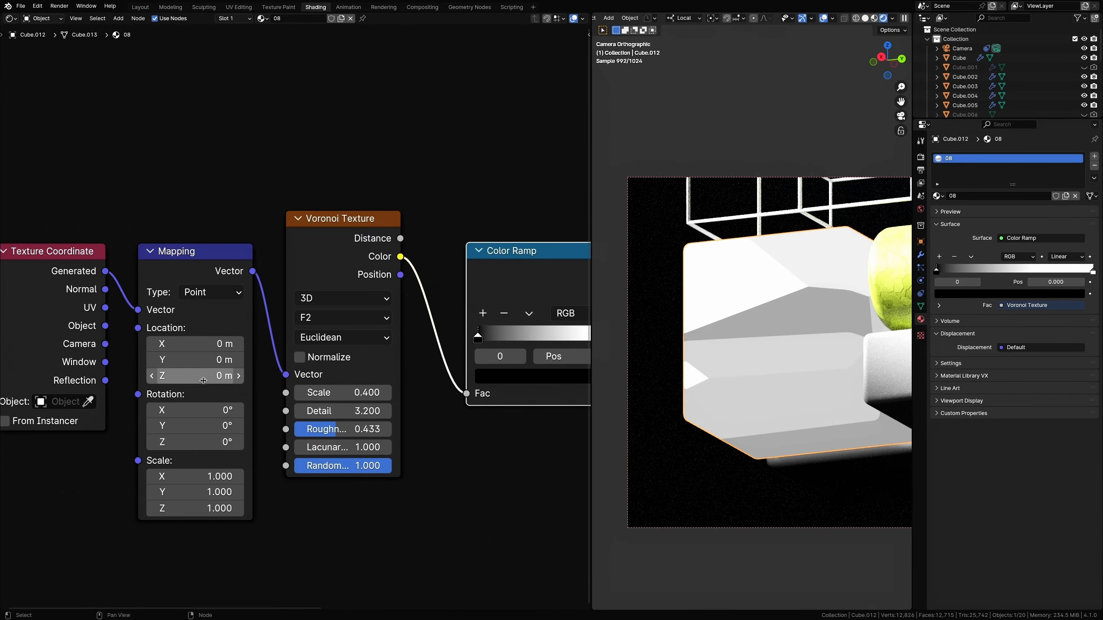
mouse_move(199, 377)
left_mouse_down()
mouse_move(260, 377)
mouse_move(182, 380)
mouse_move(205, 381)
left_mouse_up()
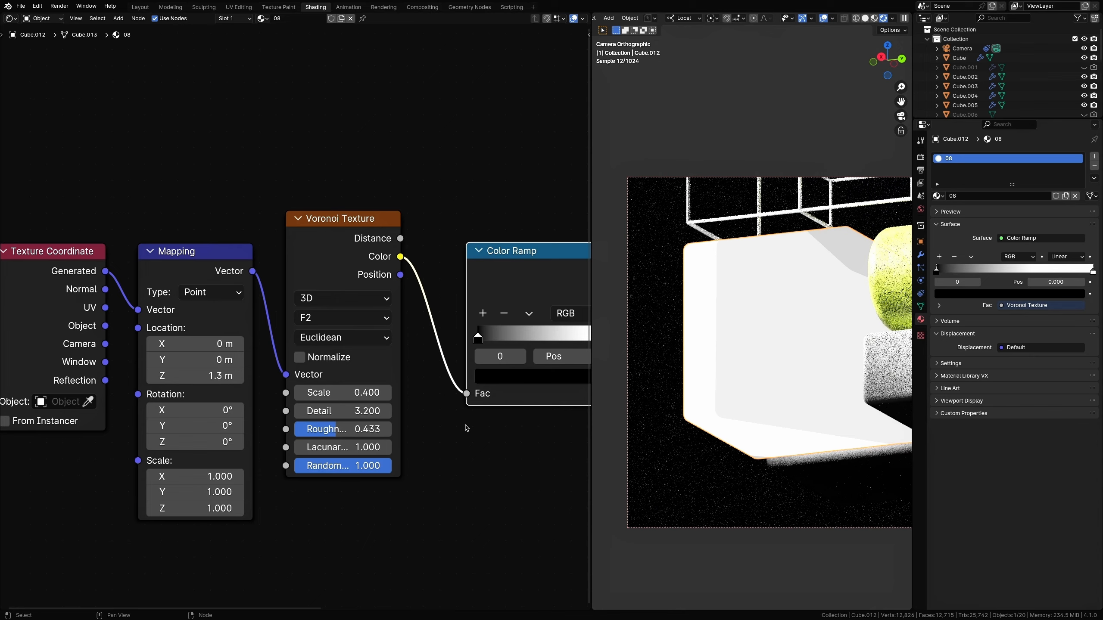
Add a Bump node linking the Voronoi Texture's Color to the Principled BSDF's Normal, and output the shader to the surface.
middle_click_drag(466, 428, 300, 426)
scroll(301, 426, "down", 2)
key("shift+a")
type("bump")
key("Return")
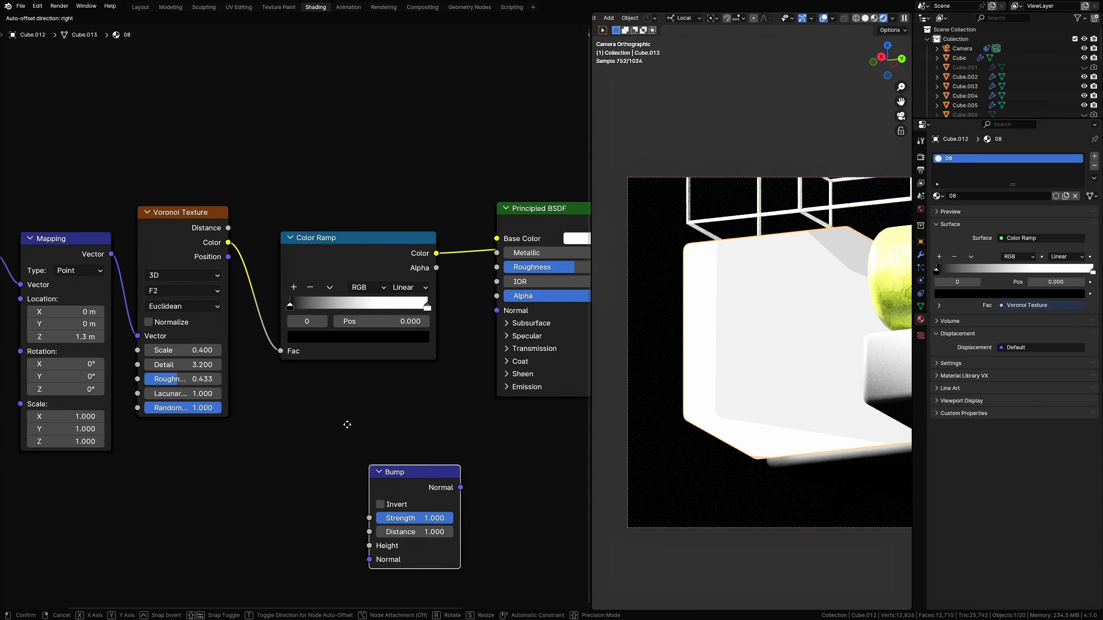
left_click(305, 359)
left_click_drag(281, 351, 327, 479)
left_click_drag(418, 422, 490, 321)
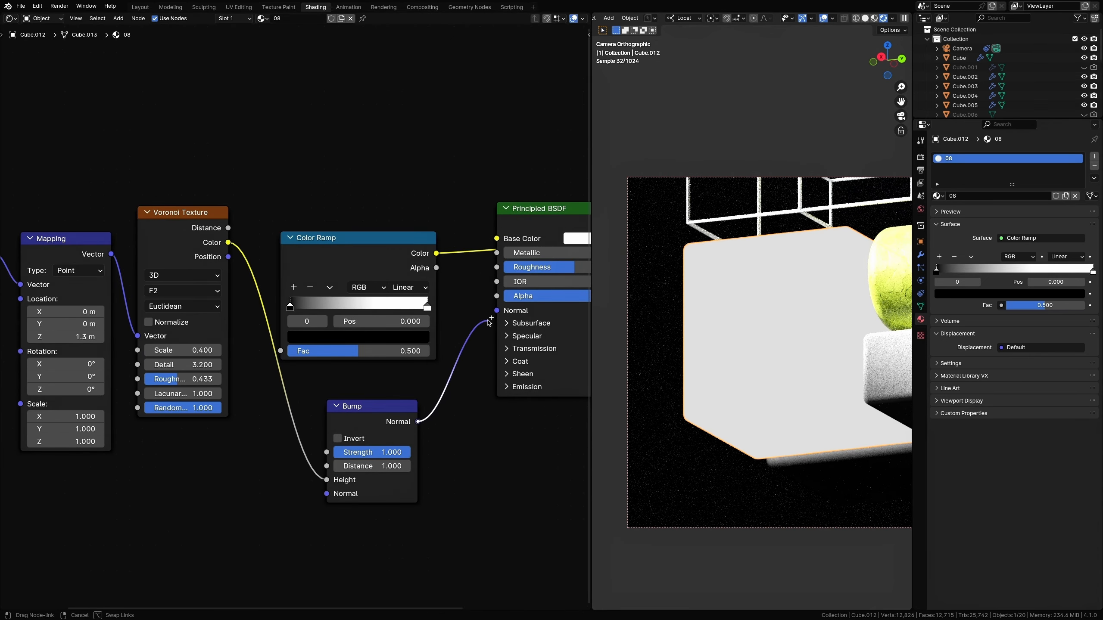
left_click(562, 208, "ctrl+shift")
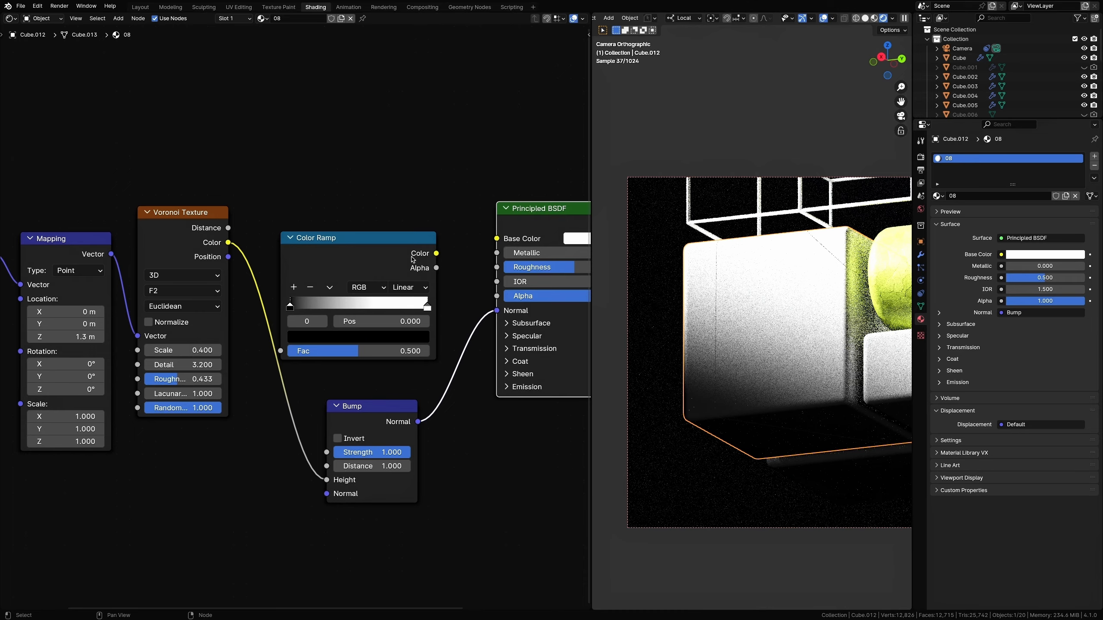
Set the Mapping location to Y 1.1 m and Z 5.2 m, and replace the unused Color Ramp with the Bump node.
left_click_drag(50, 340, 80, 340)
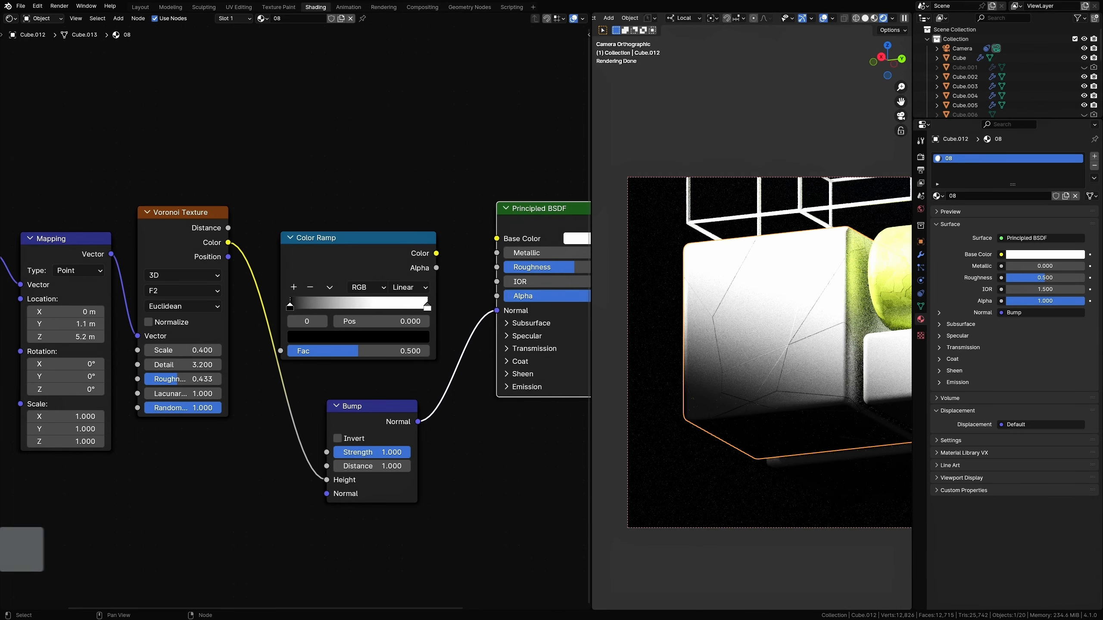
left_click(379, 241)
key("x")
left_click_drag(377, 420, 382, 264)
Set the Principled BSDF's Base Color to 848C8E in material 08.
middle_click_drag(468, 517, 314, 540)
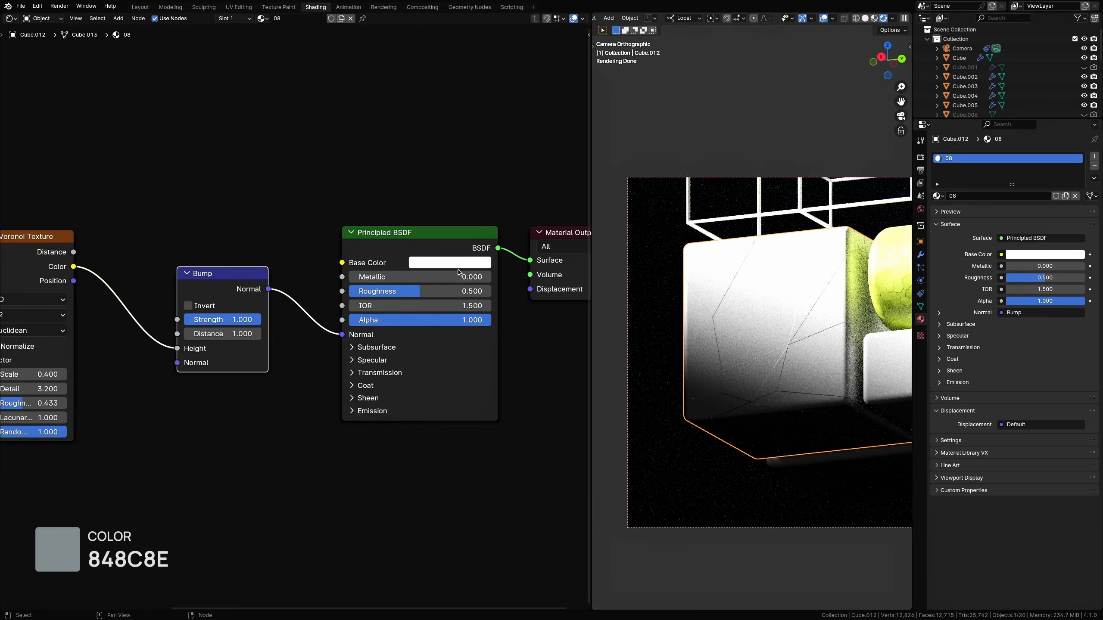
left_click(449, 262)
key("Return")
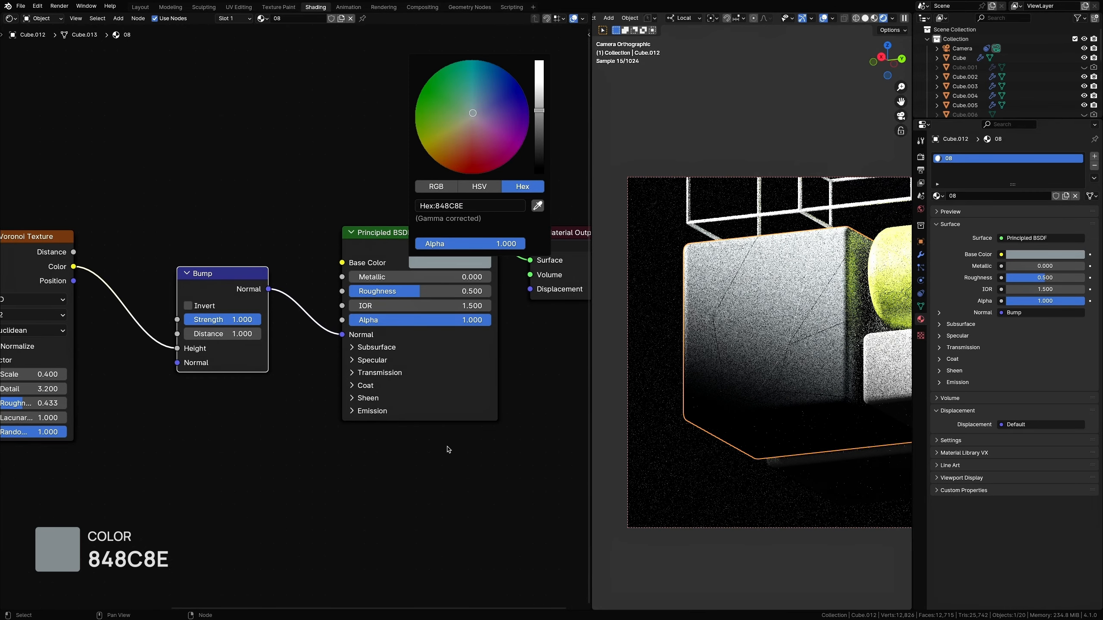
scroll(398, 463, "down", 2)
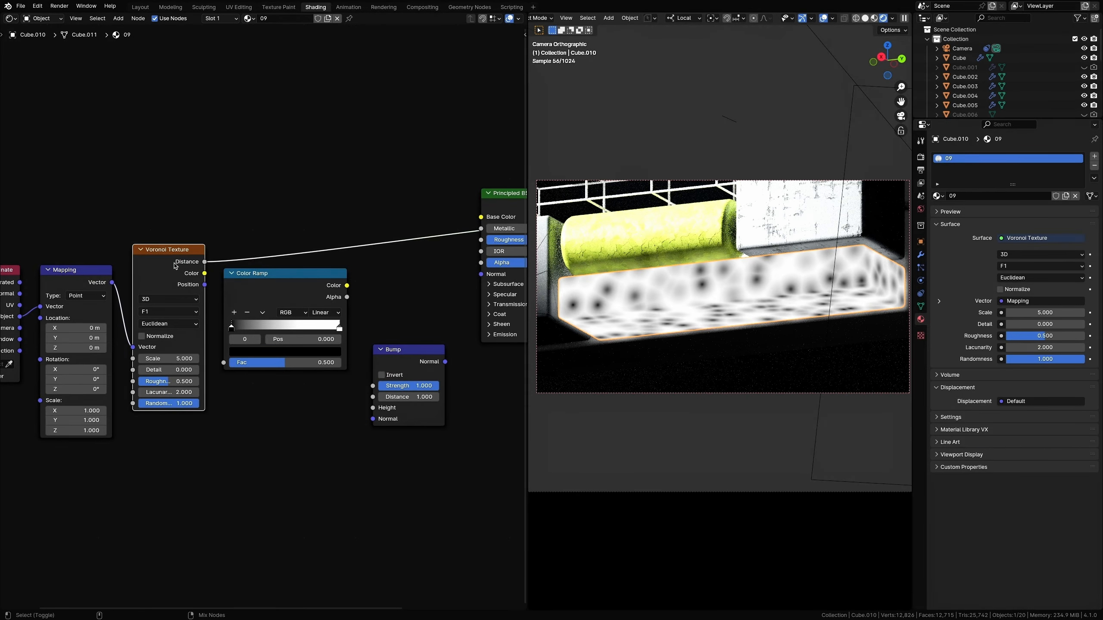
Preview material 09's Voronoi Color as F2 with scale 13.900, detail 6.800, roughness 0.530, lacunarity 1.000 and randomness 0.000.
left_click(175, 266, "ctrl+shift")
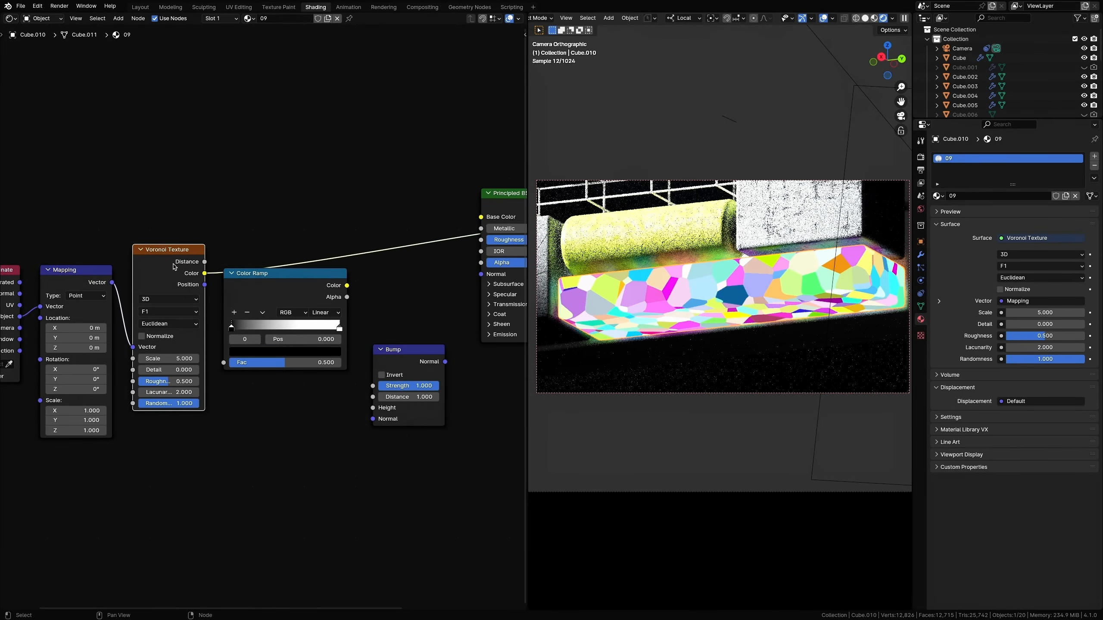
left_click(153, 309)
left_click(153, 324)
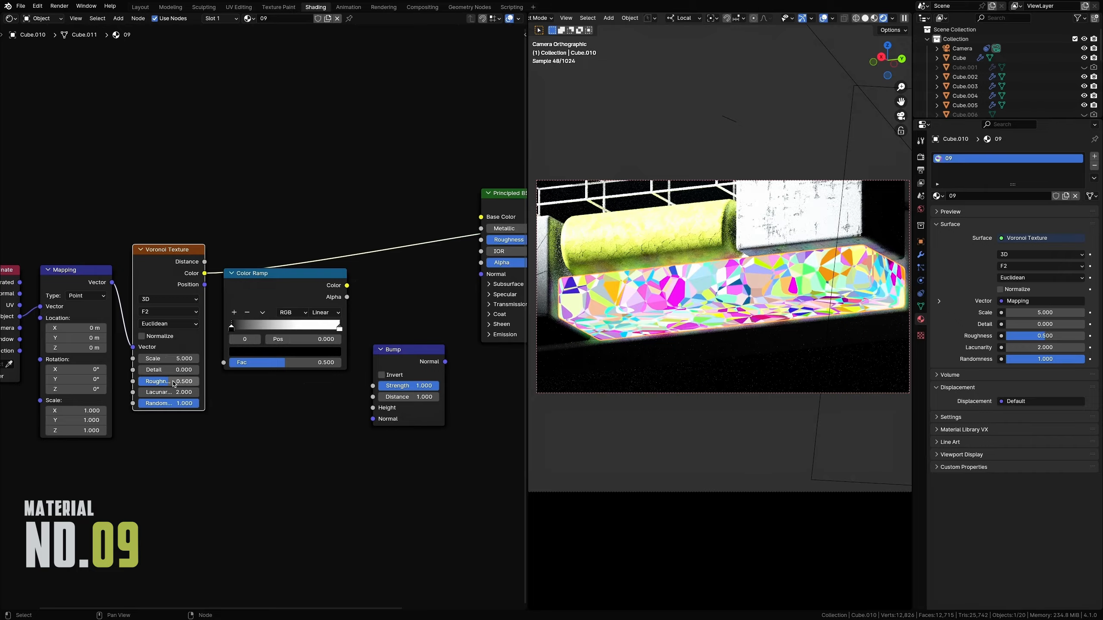
left_click_drag(168, 358, 120, 404)
left_click(180, 392)
type("1")
key("Return")
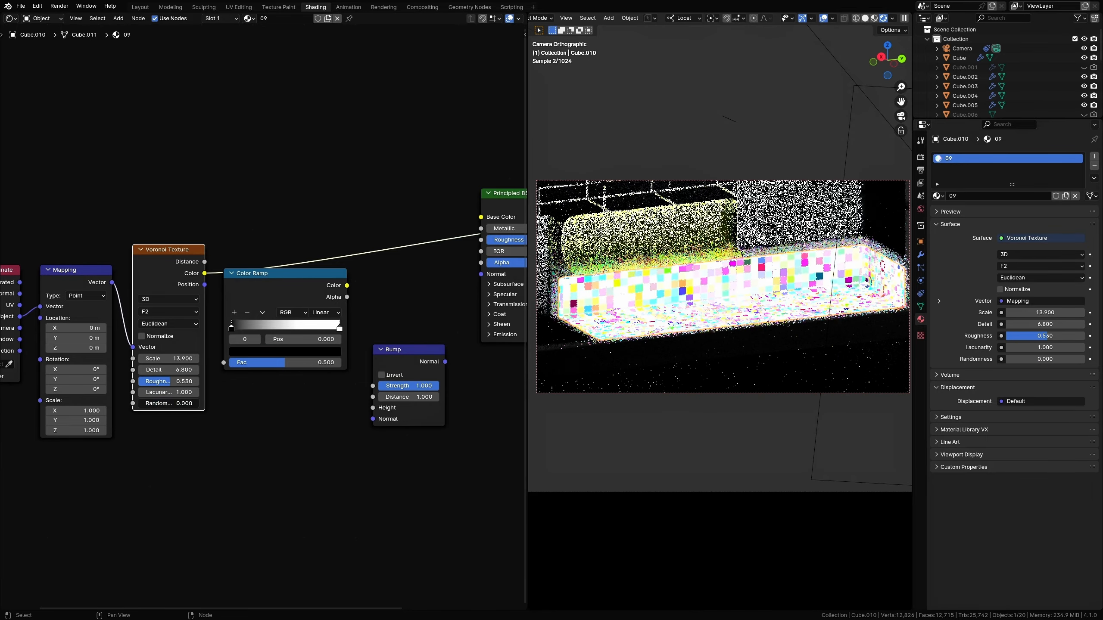
Chain the Voronoi's Color through the Color Ramp and Bump into the Principled BSDF's Normal, and raise the detail to 9.300.
left_click_drag(223, 368, 224, 363)
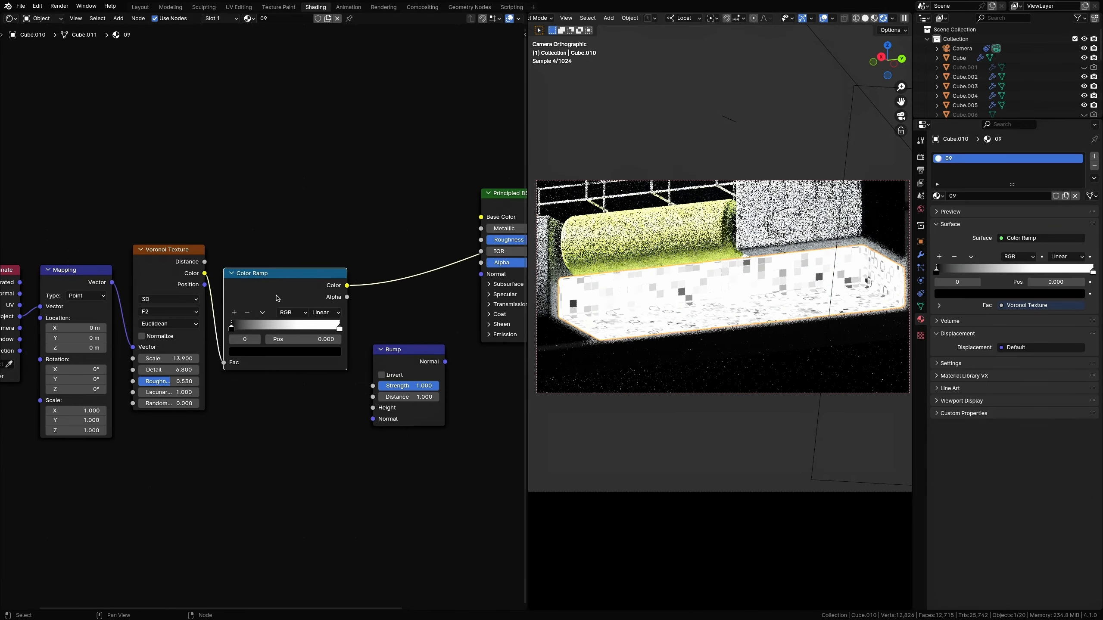
middle_click_drag(284, 406, 239, 413)
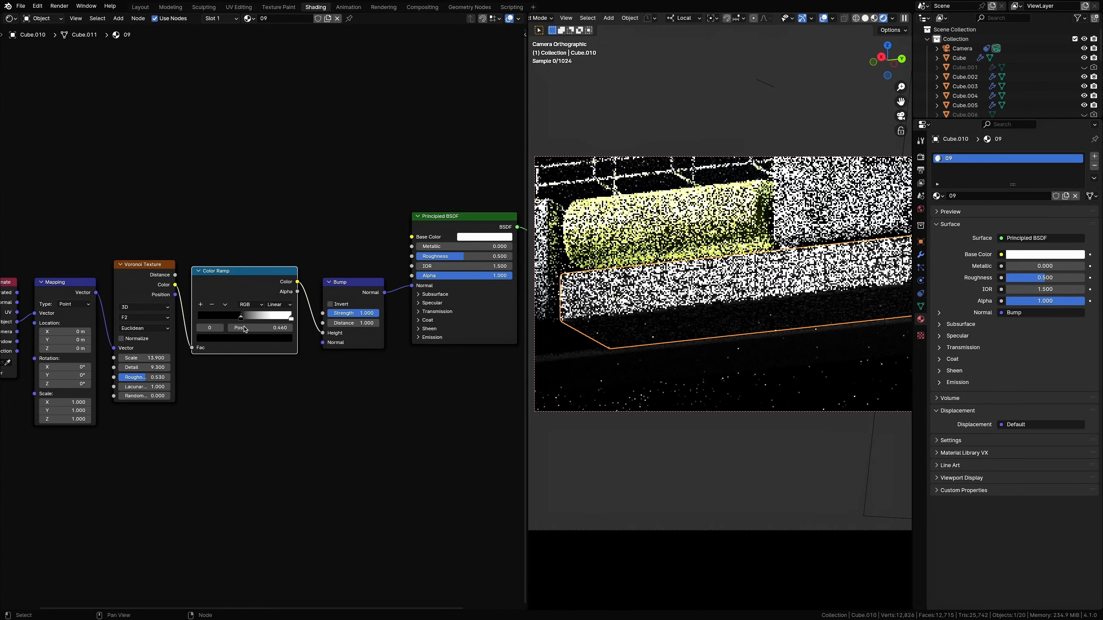
Move the Color Ramp's black stop close to its white stop at 0.742, and return the viewport to Rendered shading.
left_click_drag(245, 329, 287, 328)
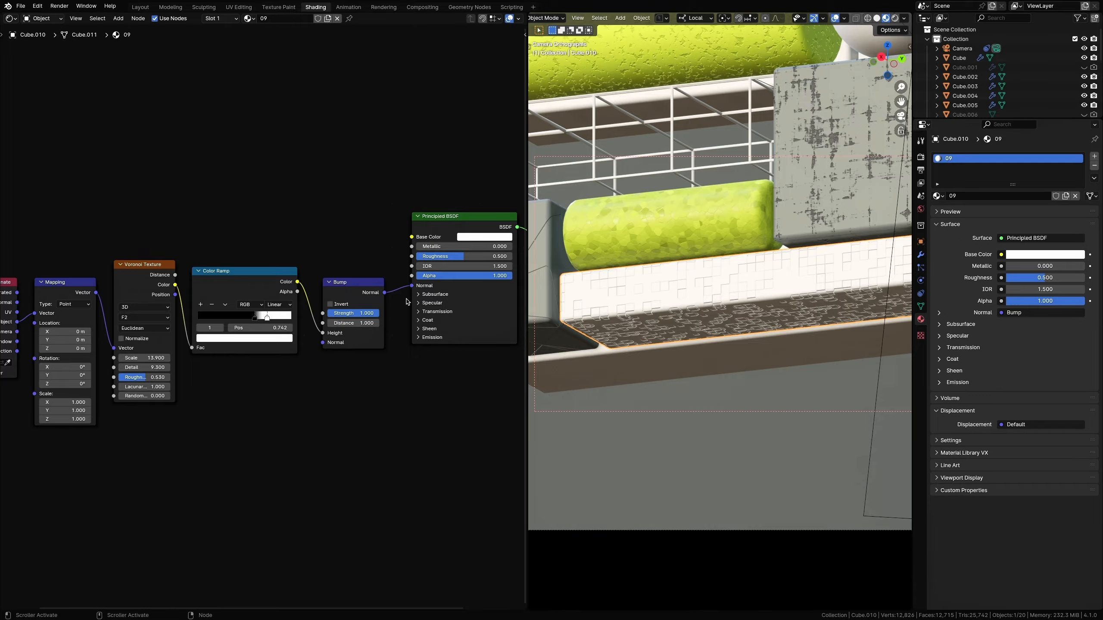
key("z")
left_click(778, 223)
Duplicate the Color Ramp, link the copy from the Voronoi's Color to the Base Color, and tint its stops slate and light blue.
middle_click_drag(353, 434, 328, 472)
left_click(184, 312)
key("shift+d")
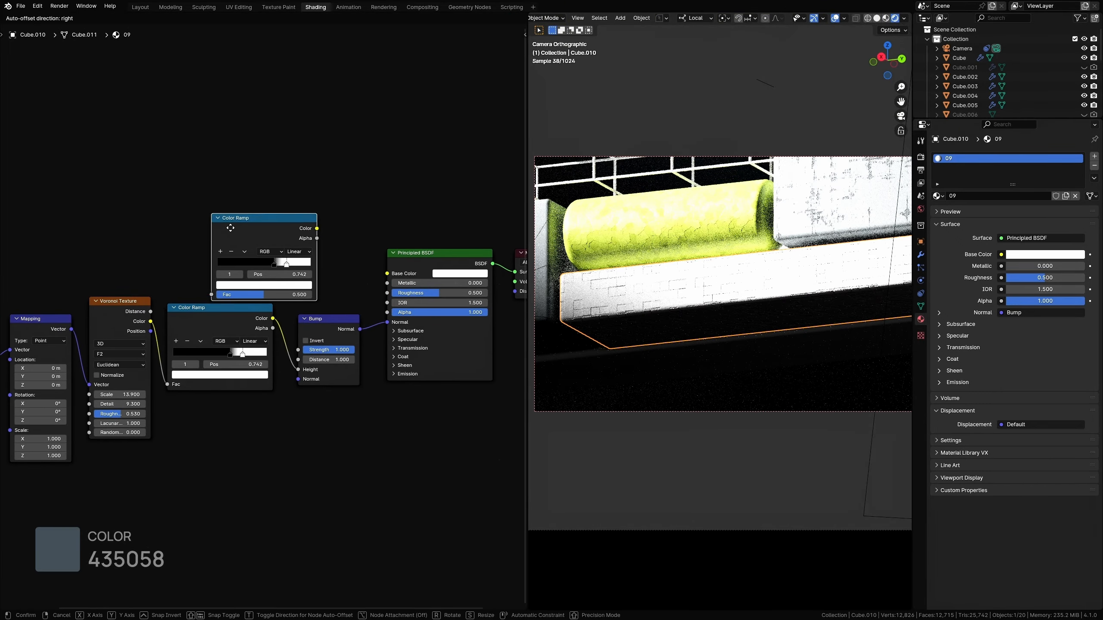
left_click(229, 222)
left_click_drag(151, 321, 213, 288)
left_click_drag(318, 222, 387, 273)
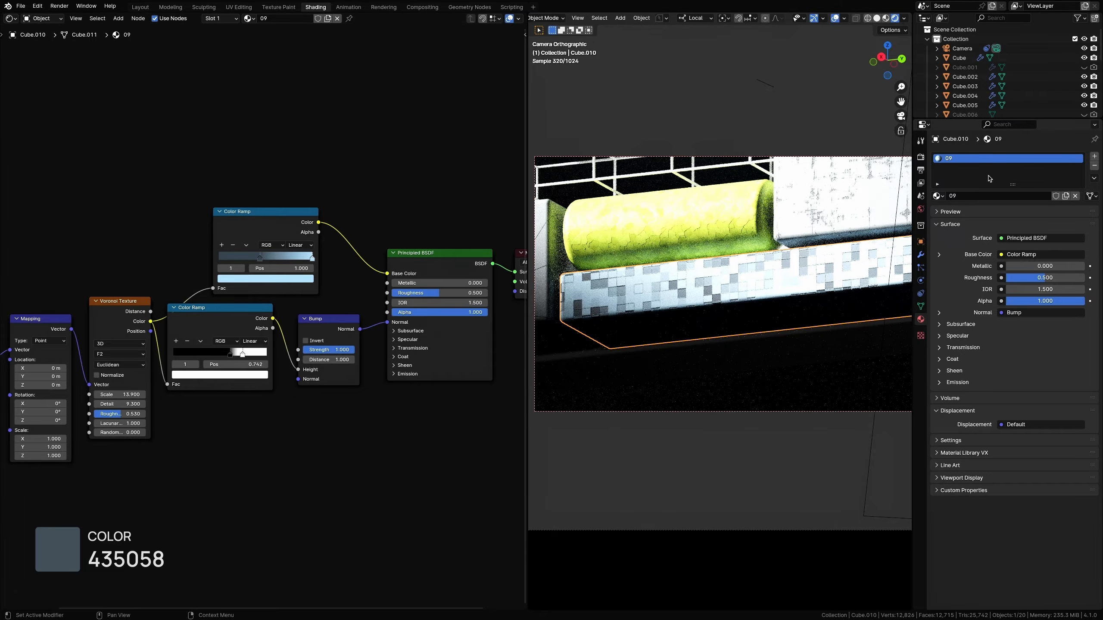
Clear the viewport's render region and frame the full arrangement of shapes.
scroll(762, 231, "down", 4)
key("ctrl+alt+b")
scroll(763, 231, "down", 1)
middle_click_drag(762, 231, 755, 259, "shift")
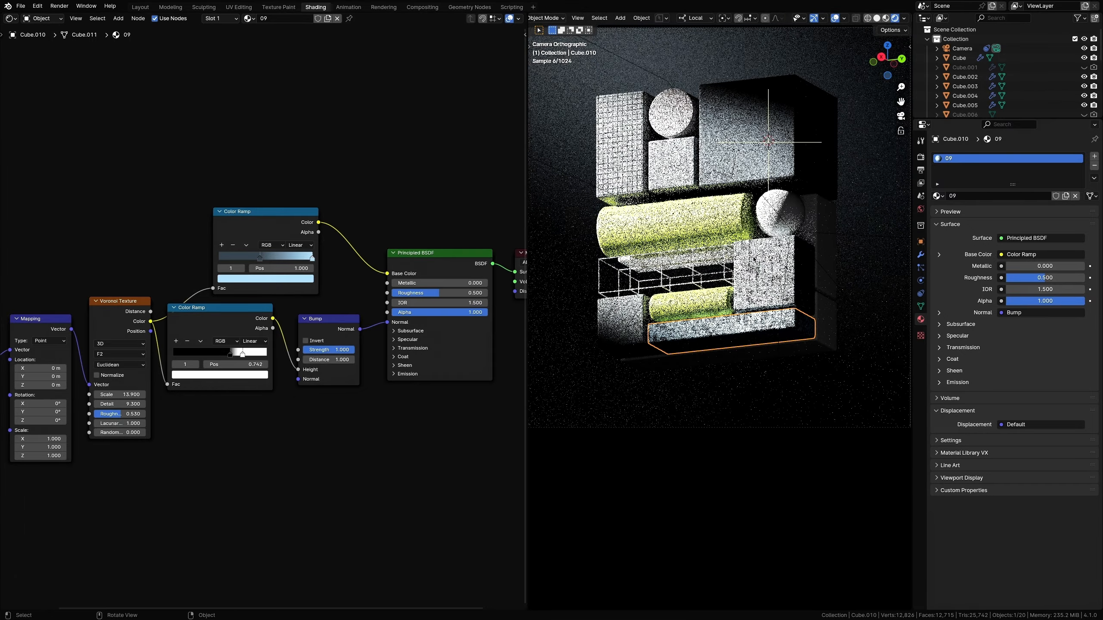